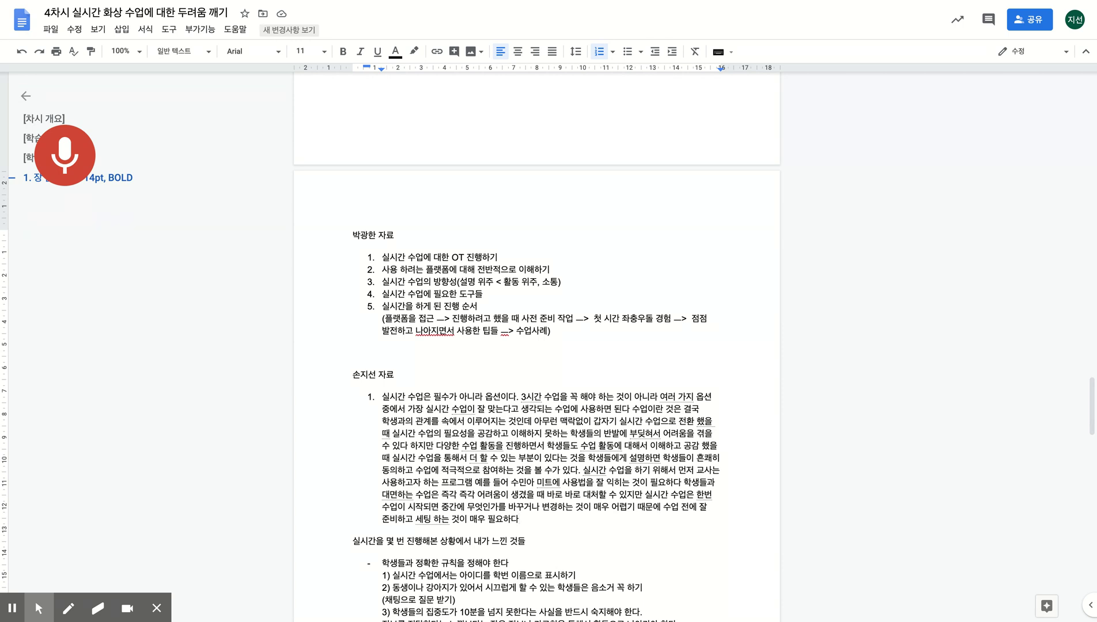
# - End the first list item with a period and add an empty numbered item 2 below it
pyautogui.write('.')
pyautogui.press('Return')
pyautogui.press('Return')
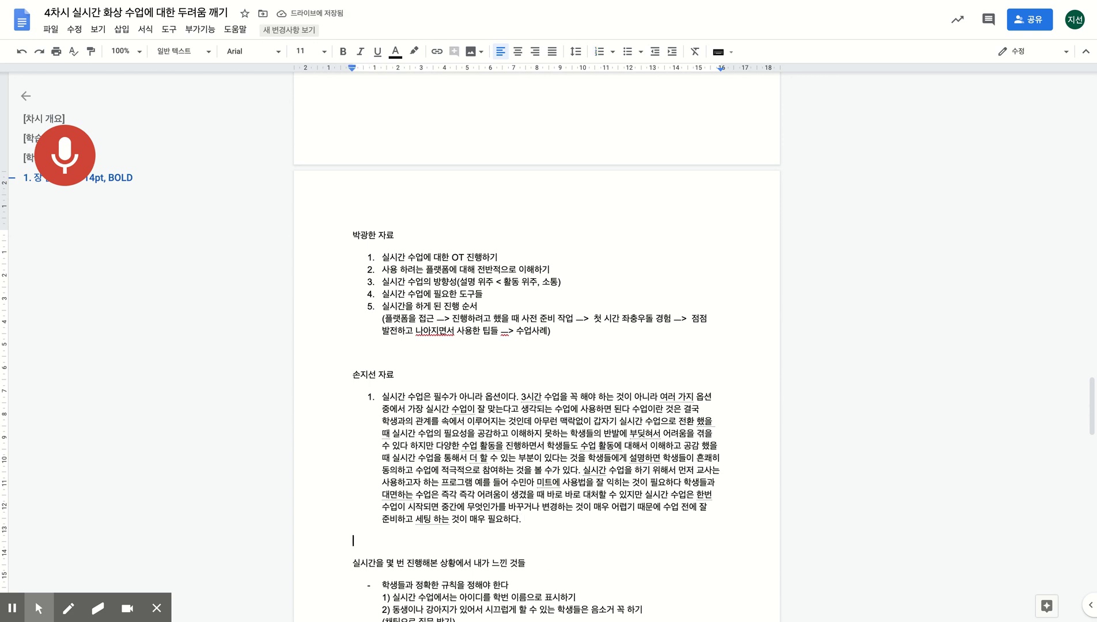
pyautogui.write('2.')
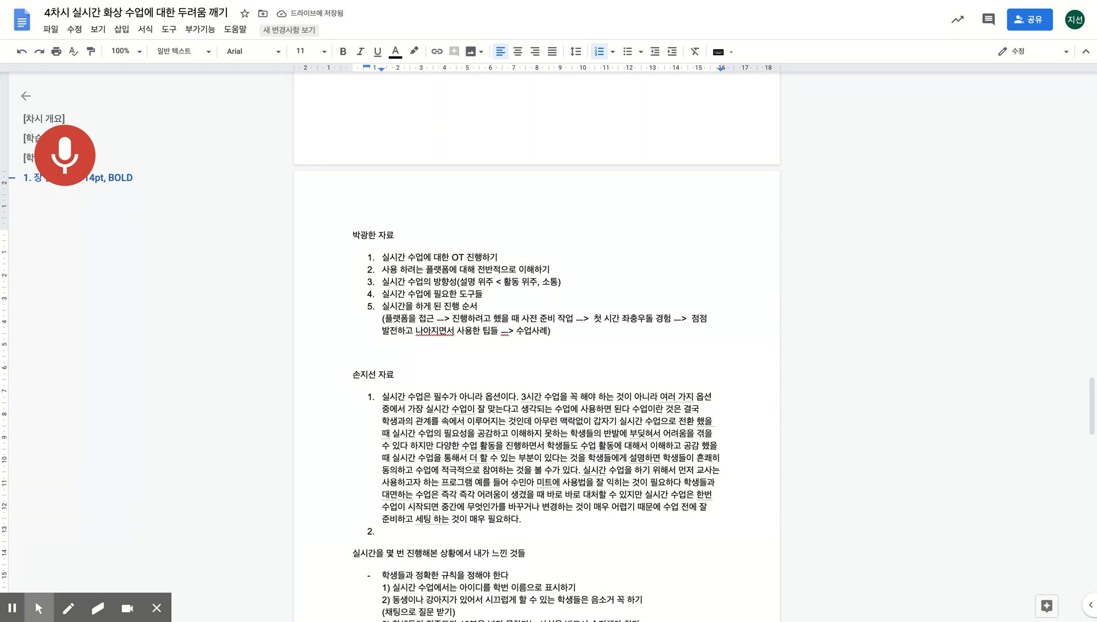
# - Correct the misrecognised word before "미트에" in item 1 to "줌이나"
pyautogui.click(528, 483)
pyautogui.press('BackSpace')
pyautogui.press('BackSpace')
pyautogui.write('줌이나')
pyautogui.press('Delete')
pyautogui.press('Delete')
# - Dictate item 2 on joining with camera off and microphone muted and item 3 on screen sharing, ending item 3 with a period
pyautogui.click(474, 536)
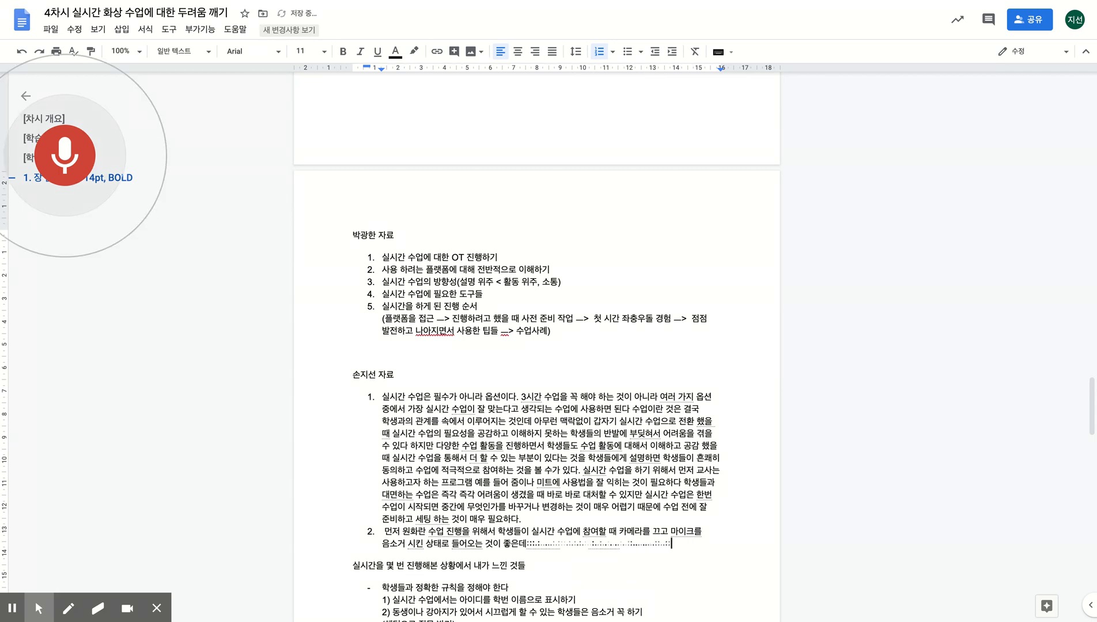
pyautogui.press('Return')
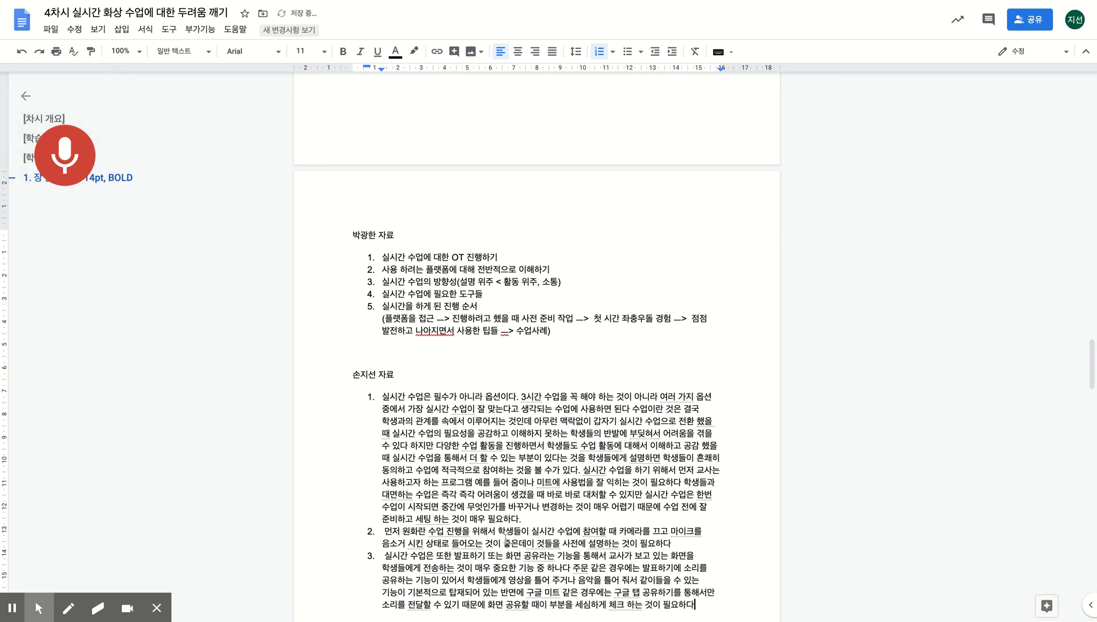
pyautogui.write('.')
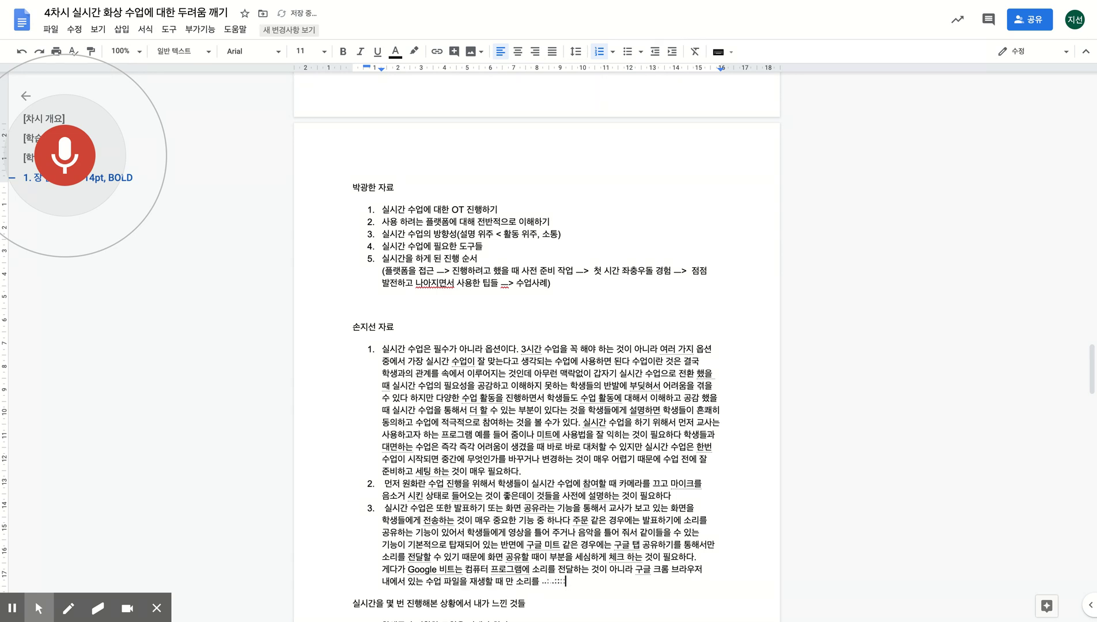
# - Correct the misrecognised word after "Google" in item 3 to "미트는"
pyautogui.click(447, 569)
pyautogui.press('BackSpace')
pyautogui.write('미')
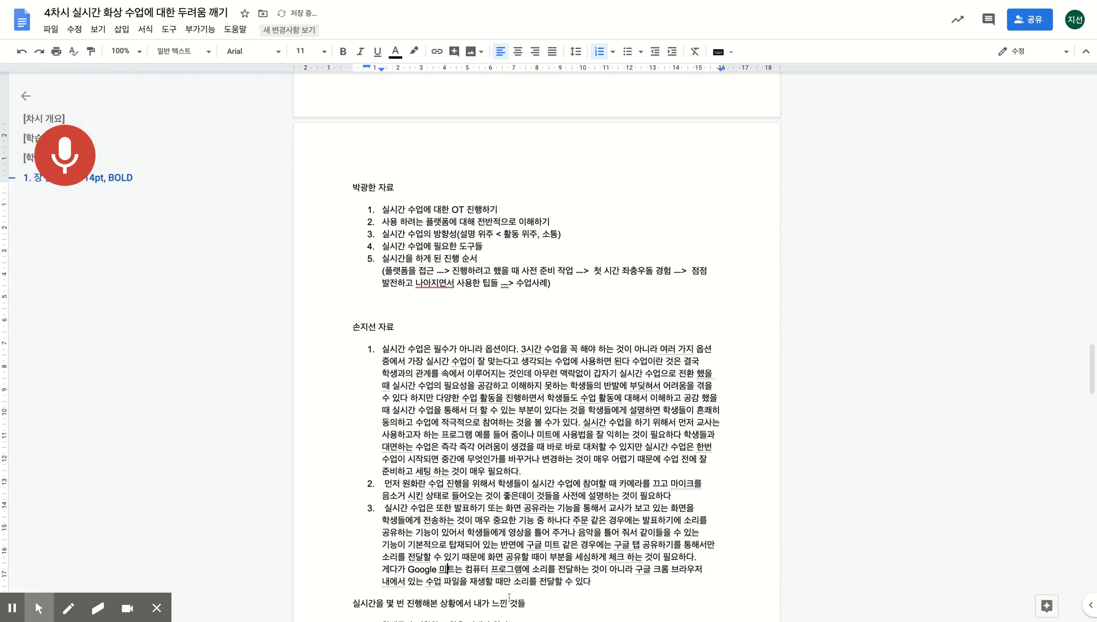
# - Replace "내에서 있는 수업" after "브라우저" in item 3 with "에서 재생하는 영상"
pyautogui.click(381, 587)
pyautogui.hotkey('shift', 'Right')
pyautogui.hotkey('shift', 'Right')
pyautogui.hotkey('shift', 'Right')
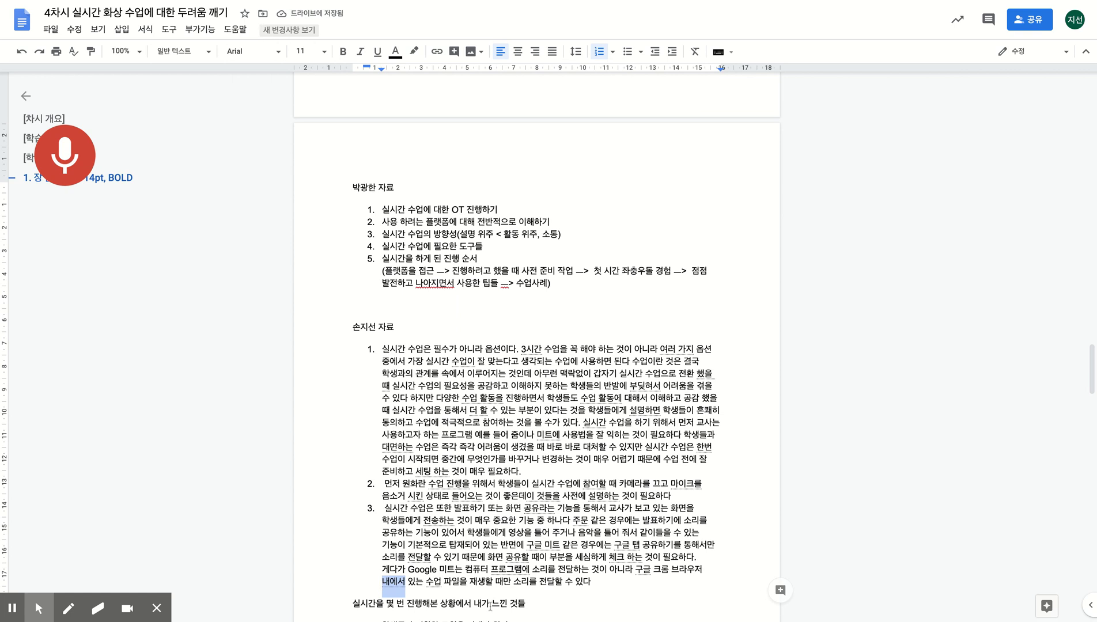
pyautogui.press('BackSpace')
pyautogui.write('에서 재생하는')
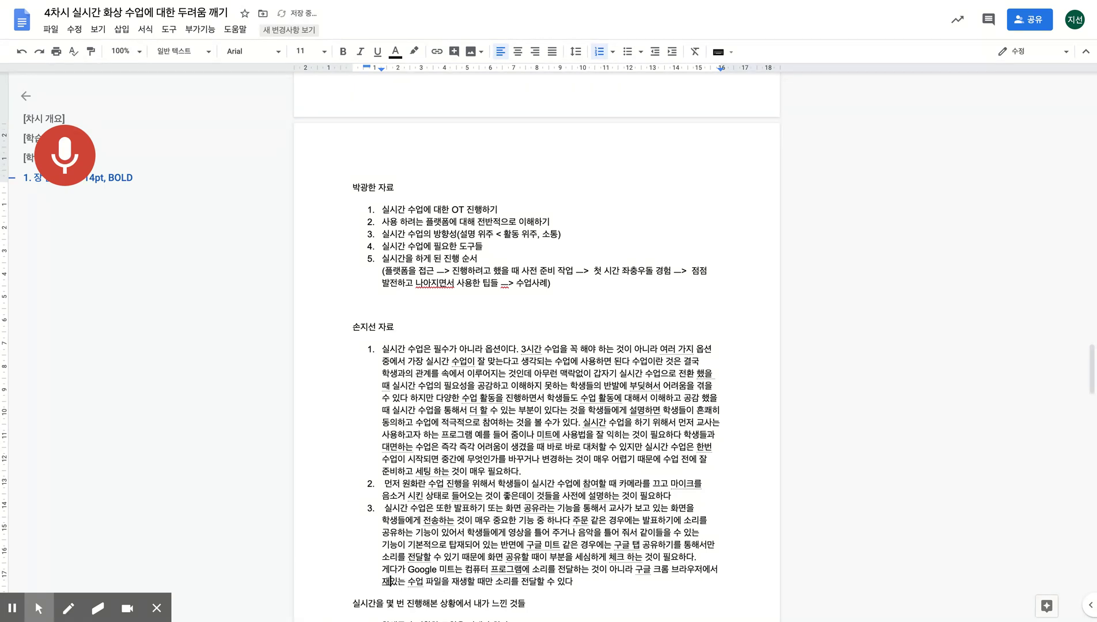
pyautogui.press('Delete')
pyautogui.press('Delete')
pyautogui.press('Delete')
pyautogui.press('Delete')
pyautogui.press('Delete')
pyautogui.press('Delete')
pyautogui.press('Delete')
pyautogui.press('Delete')
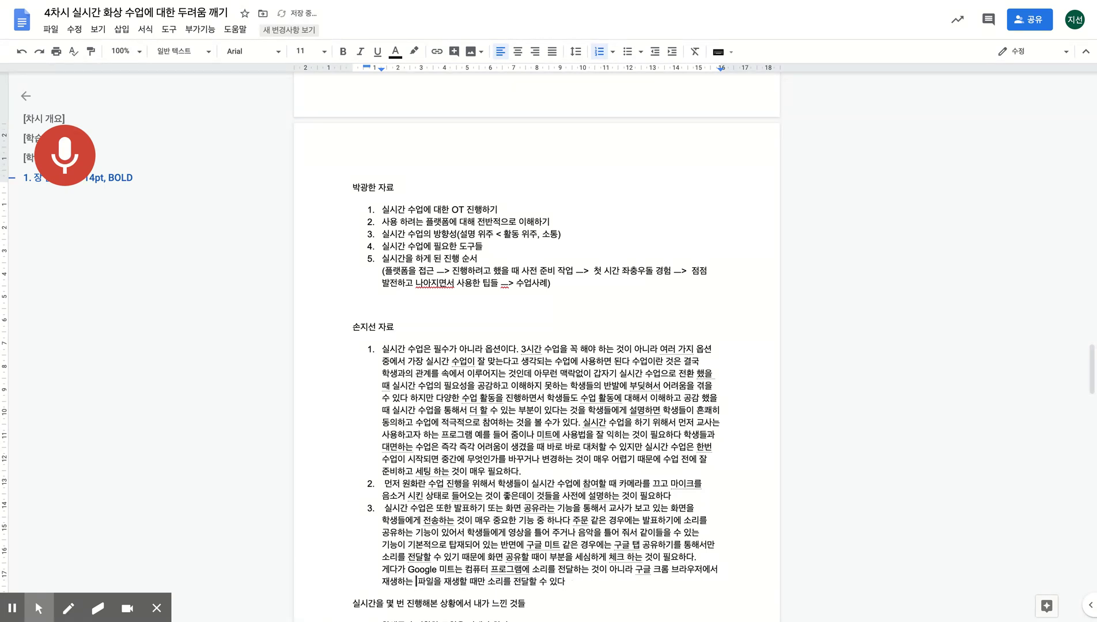
pyautogui.write('영상상')
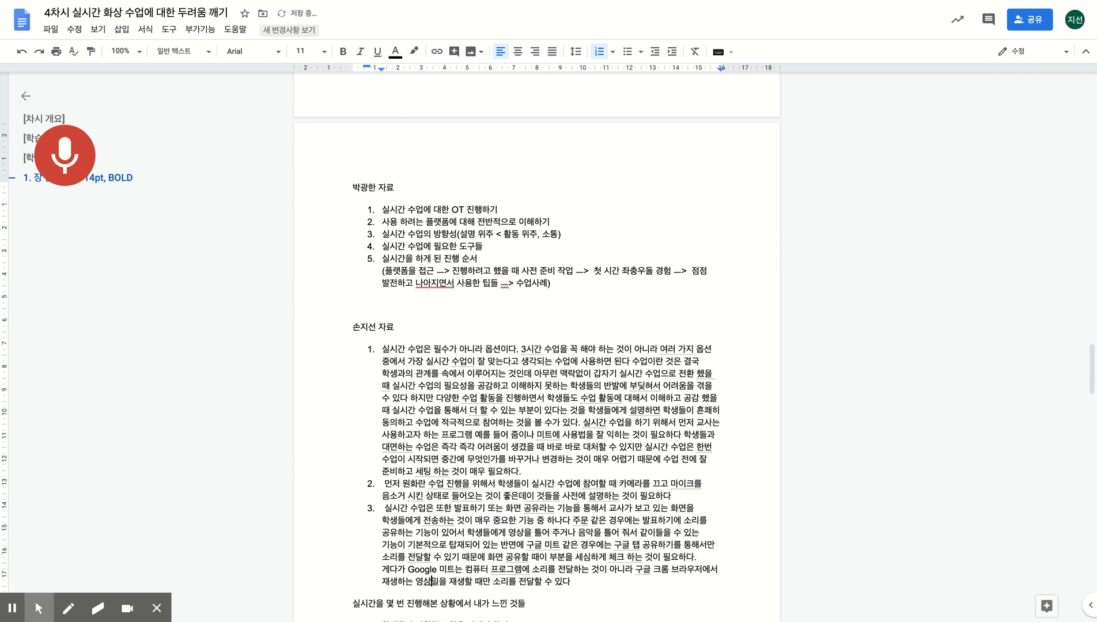
# - Replace "파일을 재생할 때만" in item 3's last line with "만" directly after "영상"
pyautogui.write('만')
pyautogui.hotkey('shift', 'Right')
pyautogui.hotkey('shift', 'Right')
pyautogui.hotkey('shift', 'Right')
pyautogui.hotkey('shift', 'Right')
pyautogui.hotkey('shift', 'Right')
pyautogui.hotkey('shift', 'Right')
pyautogui.hotkey('shift', 'Right')
pyautogui.hotkey('shift', 'Right')
pyautogui.hotkey('shift', 'Right')
pyautogui.hotkey('shift', 'Right')
pyautogui.hotkey('shift', 'Right')
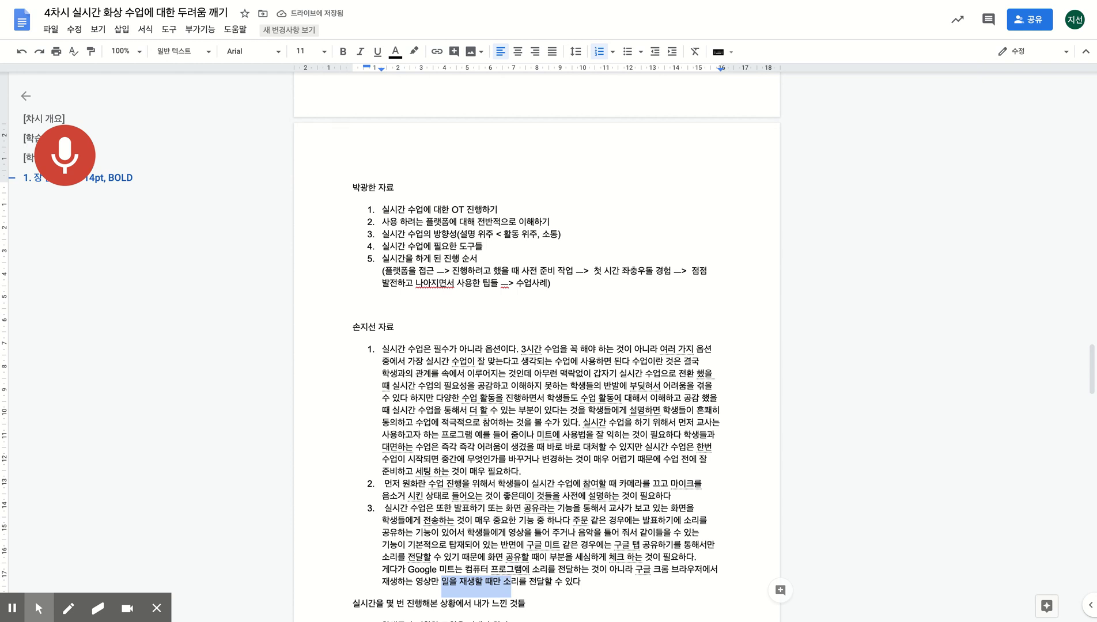
pyautogui.press('Delete')
# - Insert "이나 음악의 경우" between "영상" and "만" in the last line of item 3
pyautogui.press('Left')
pyautogui.press('Left')
pyautogui.press('Left')
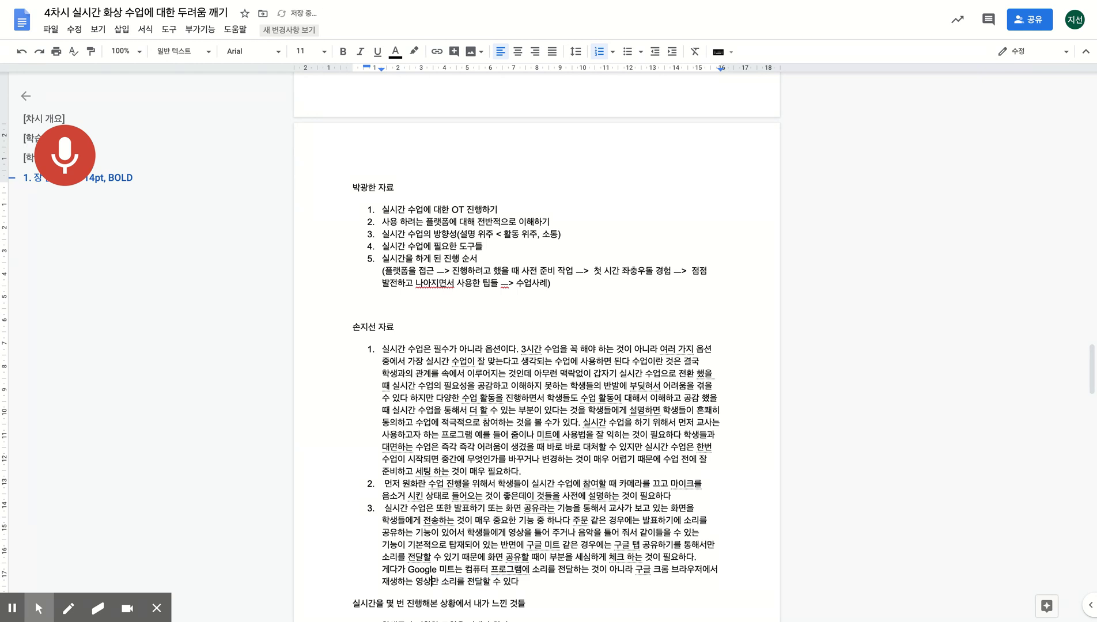
pyautogui.write('이나 음악')
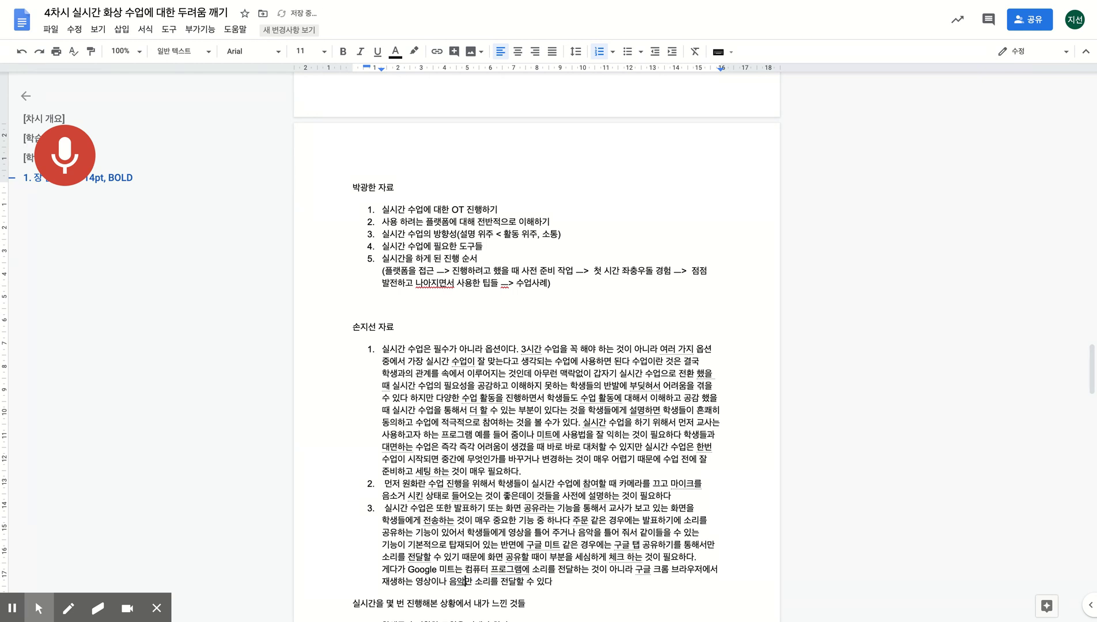
pyautogui.write('의 경우ㅁ')
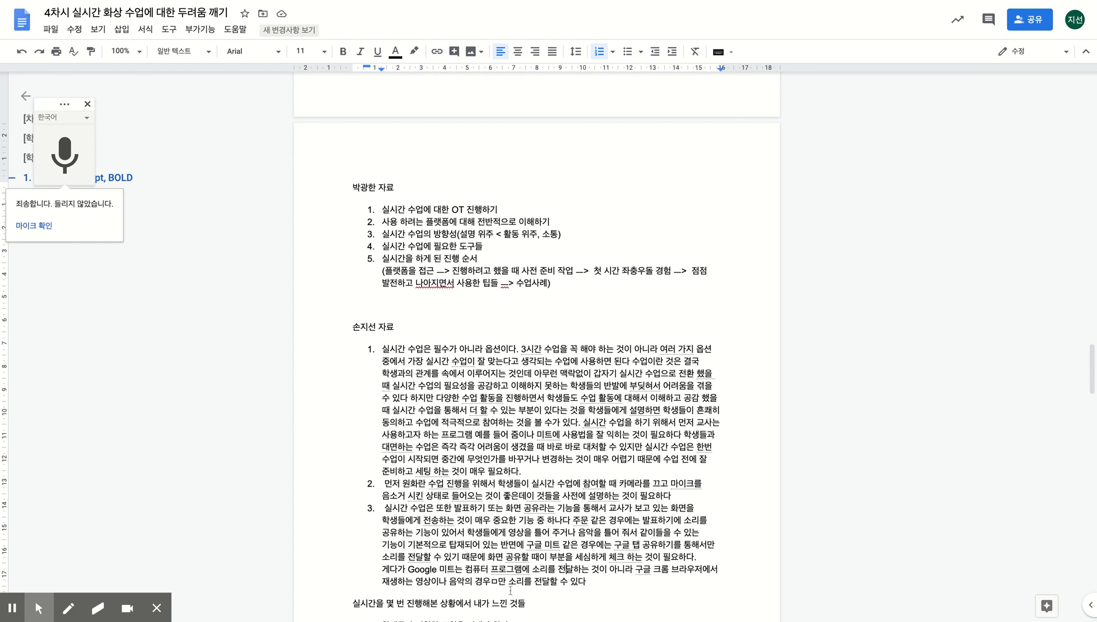
pyautogui.press('BackSpace')
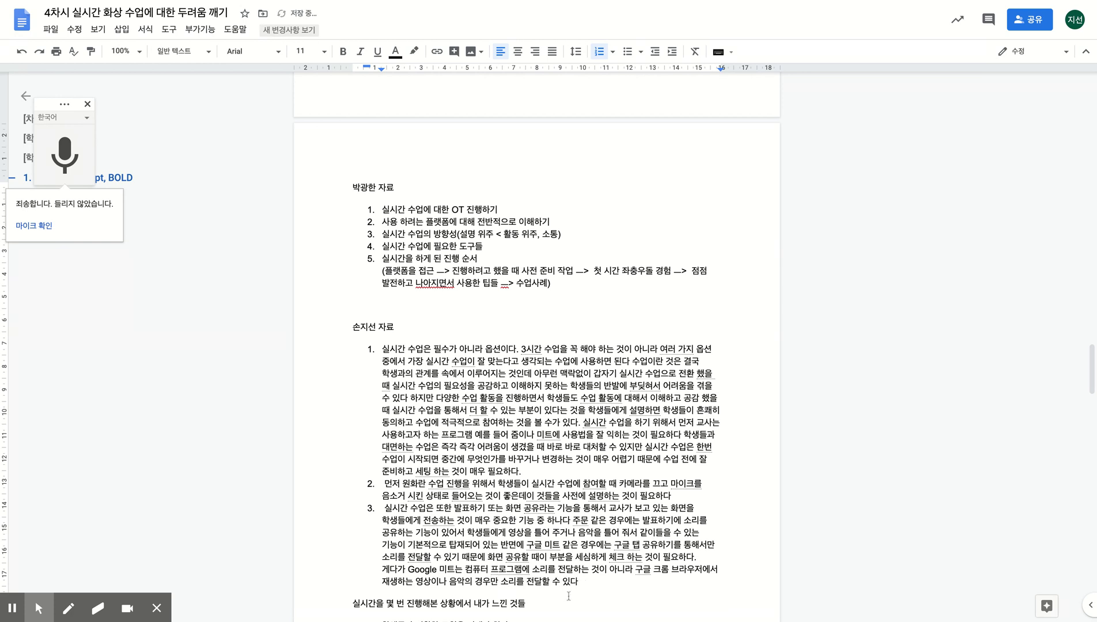
# - End item 3's last sentence with a period and restart voice typing
pyautogui.click(610, 589)
pyautogui.write('.')
pyautogui.hotkey('ctrl', 'shift', 's')
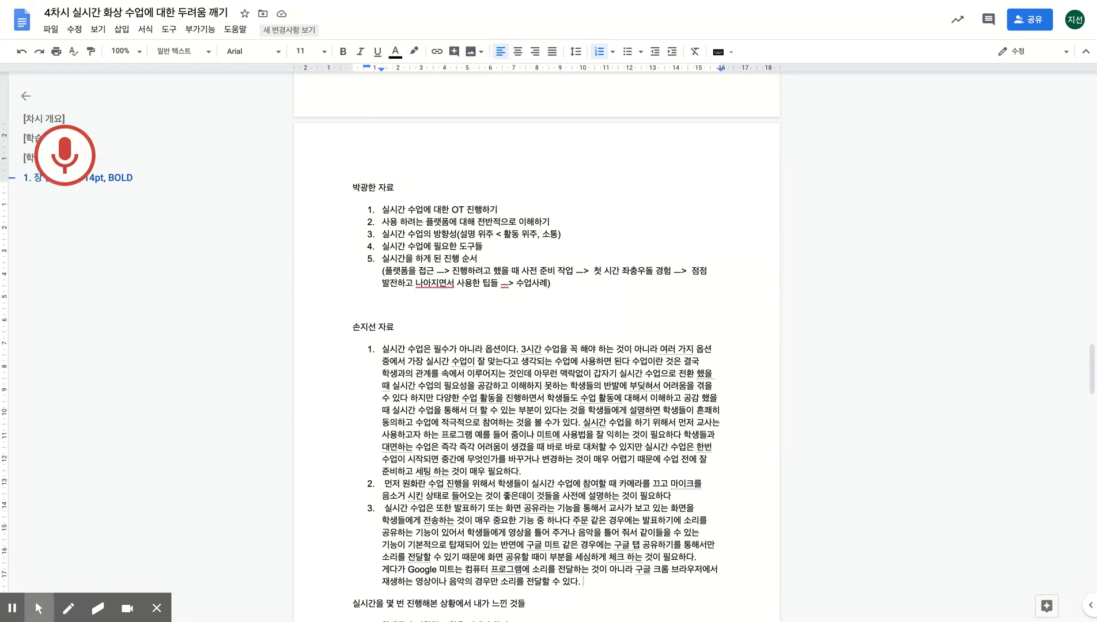
# - Correct the misrecognised word after "먼저" in item 2 to "원활한"
pyautogui.scroll(1, 611, 450)
pyautogui.click(429, 496)
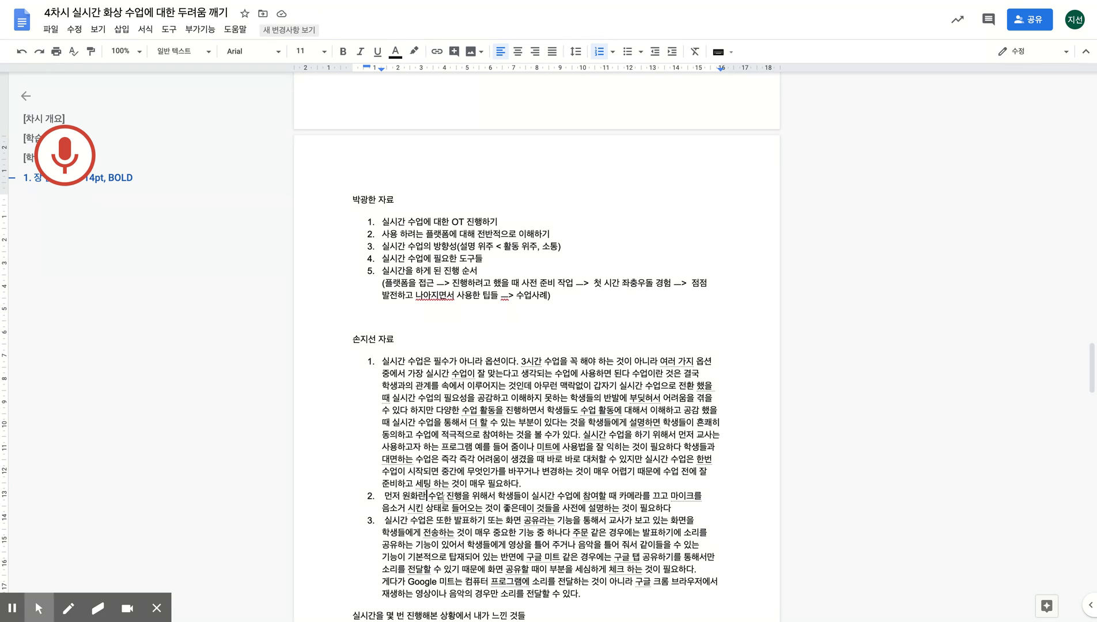
pyautogui.press('BackSpace')
pyautogui.press('BackSpace')
pyautogui.press('BackSpace')
pyautogui.write('활한')
# - Insert blank spacing between items 1 and 2 and between items 2 and 3
pyautogui.click(556, 485)
pyautogui.press('Return')
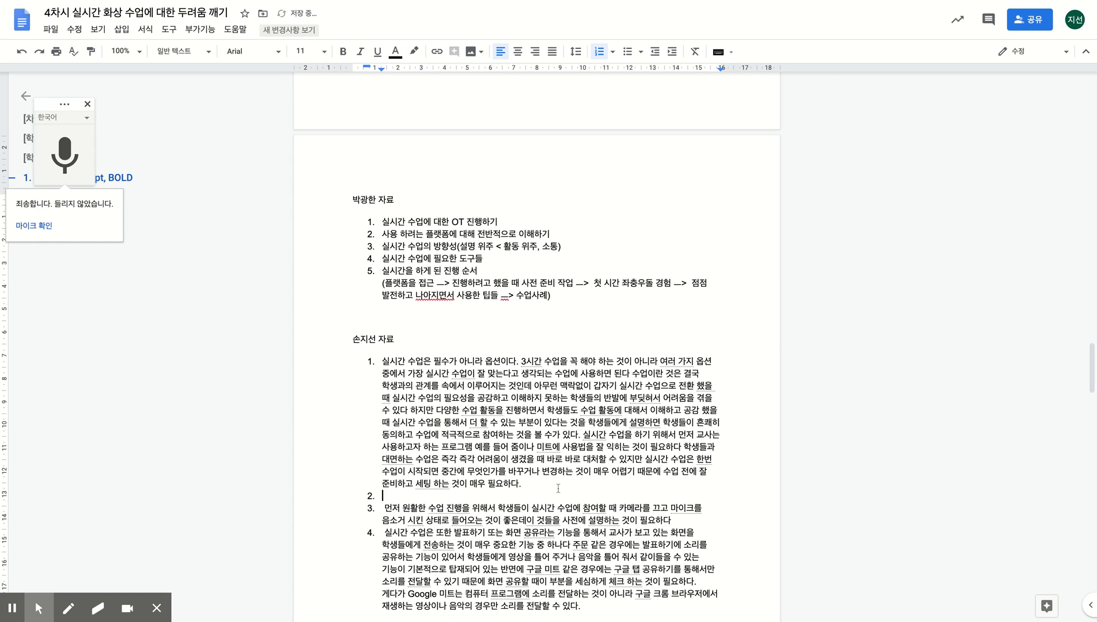
pyautogui.press('Return')
pyautogui.click(693, 548)
pyautogui.press('Return')
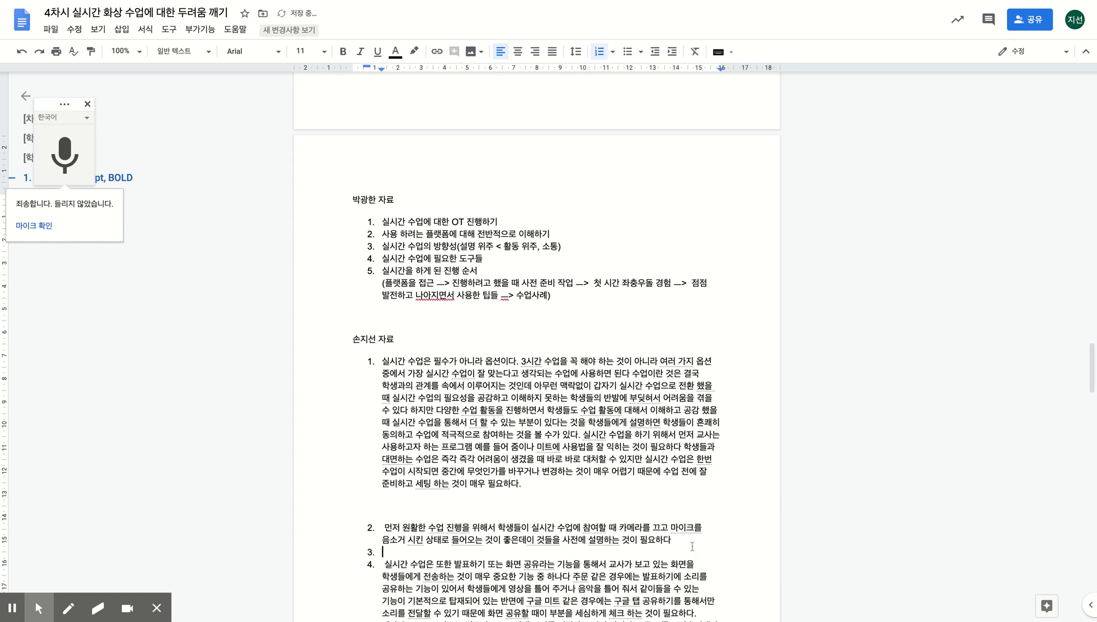
pyautogui.press('Return')
# - Add a note below item 1 addressed to the colleague by name, reading "제가 구글 미트 설명할게요."
pyautogui.click(565, 500)
pyautogui.press('Return')
pyautogui.press('Return')
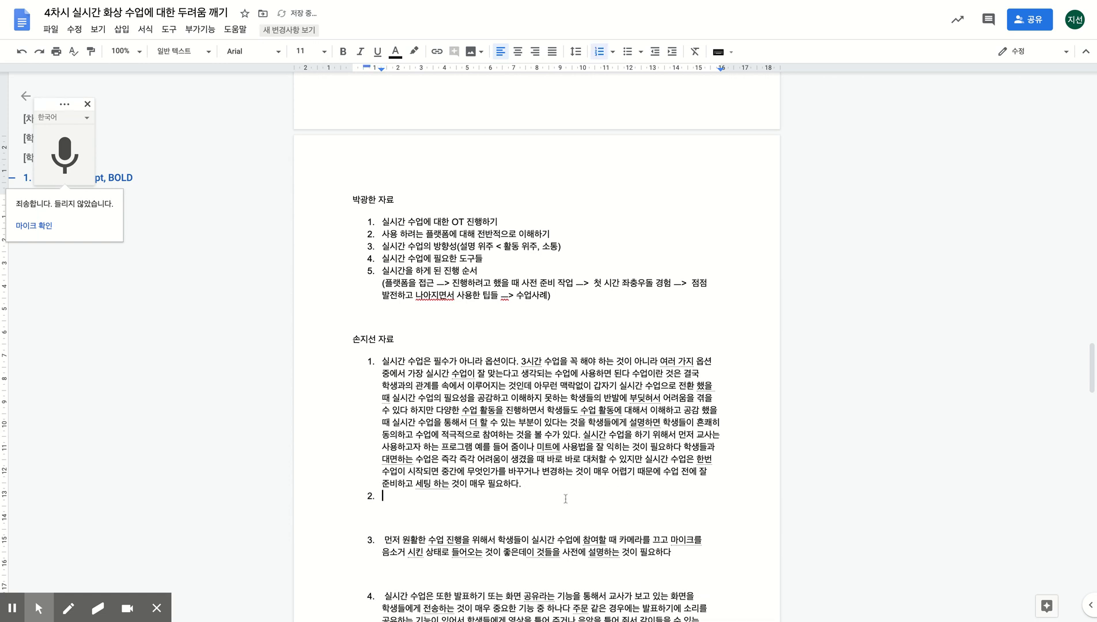
pyautogui.press('Return')
pyautogui.write('윤')
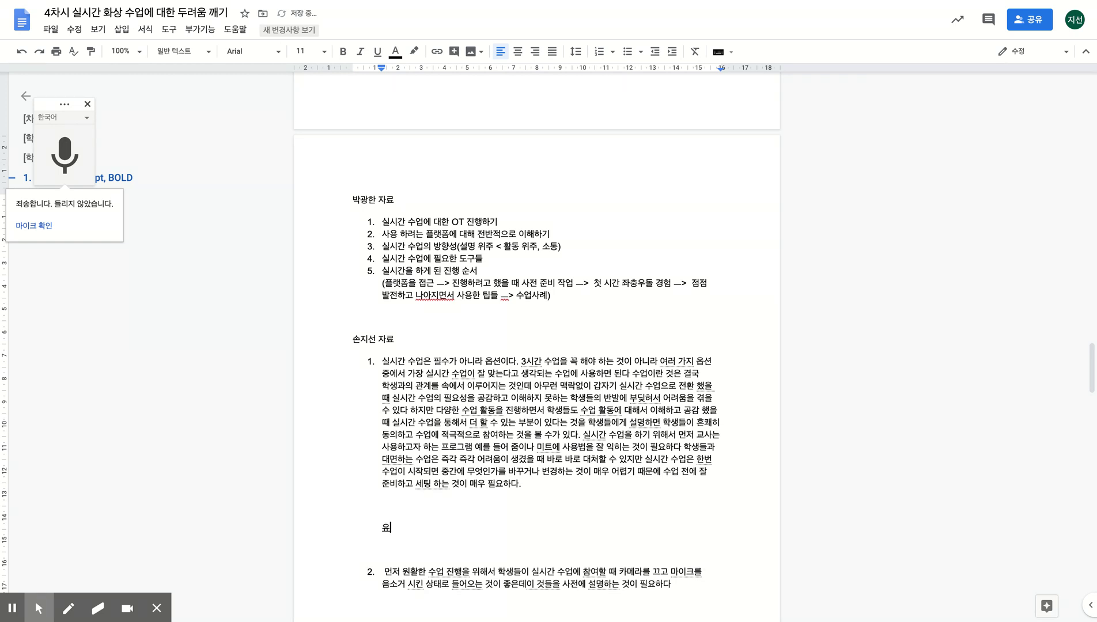
pyautogui.write('정쌤 지ㅔ가 구글 미트 설명할게요.')
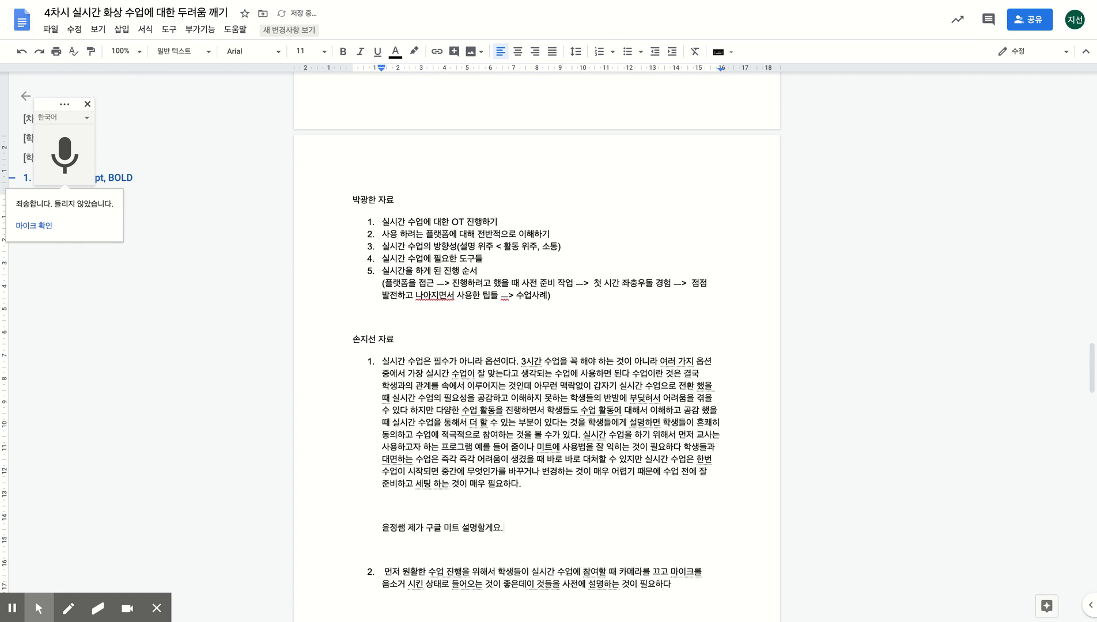
# - Start a nested numbered list at 1 below the note to the colleague
pyautogui.scroll(1, 584, 501)
pyautogui.scroll(-5, 585, 504)
pyautogui.click(485, 445)
pyautogui.press('Return')
pyautogui.press('Up')
pyautogui.write('1.')
pyautogui.press('BackSpace')
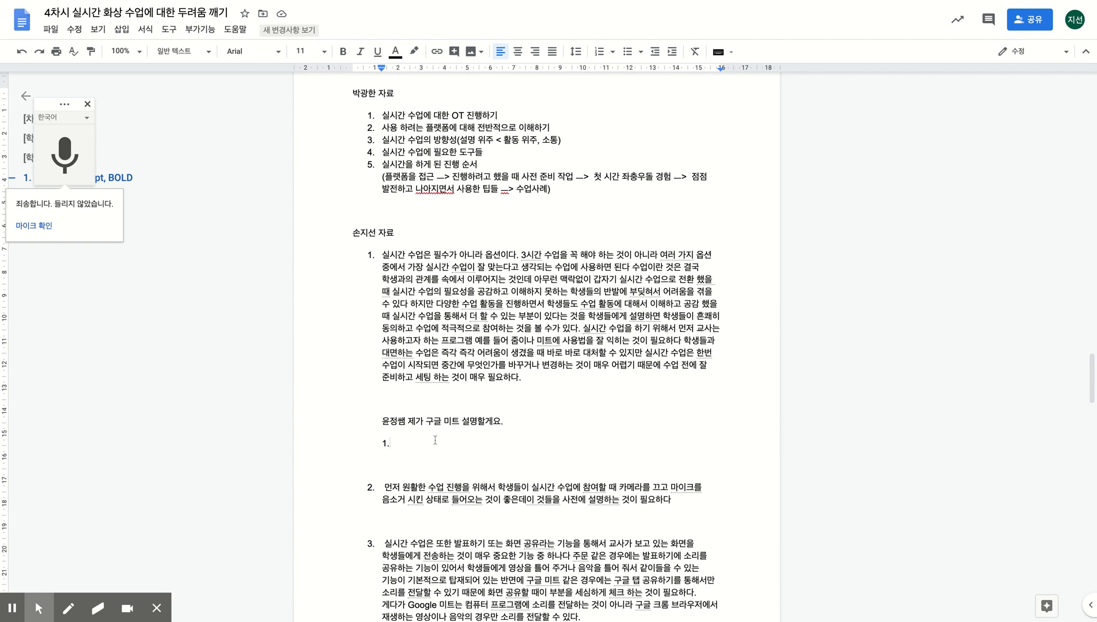
pyautogui.hotkey('ctrl', 'z')
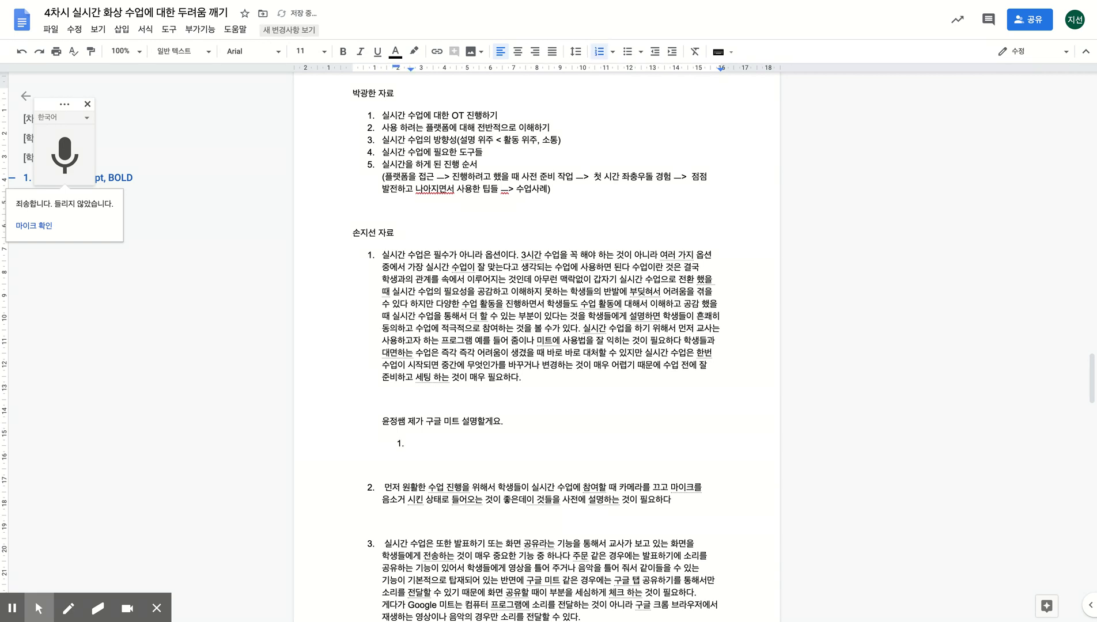
# - Dictate "구글 미트의 기본 설명" as the nested list's first item and begin an unnumbered paragraph below it
pyautogui.click(65, 154)
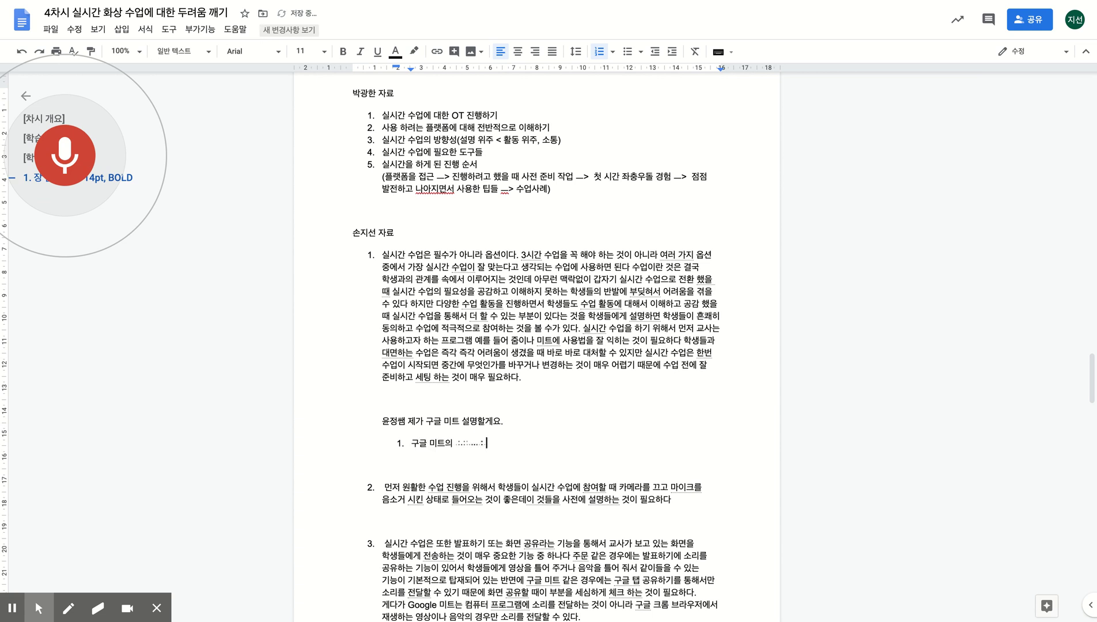
pyautogui.press('Return')
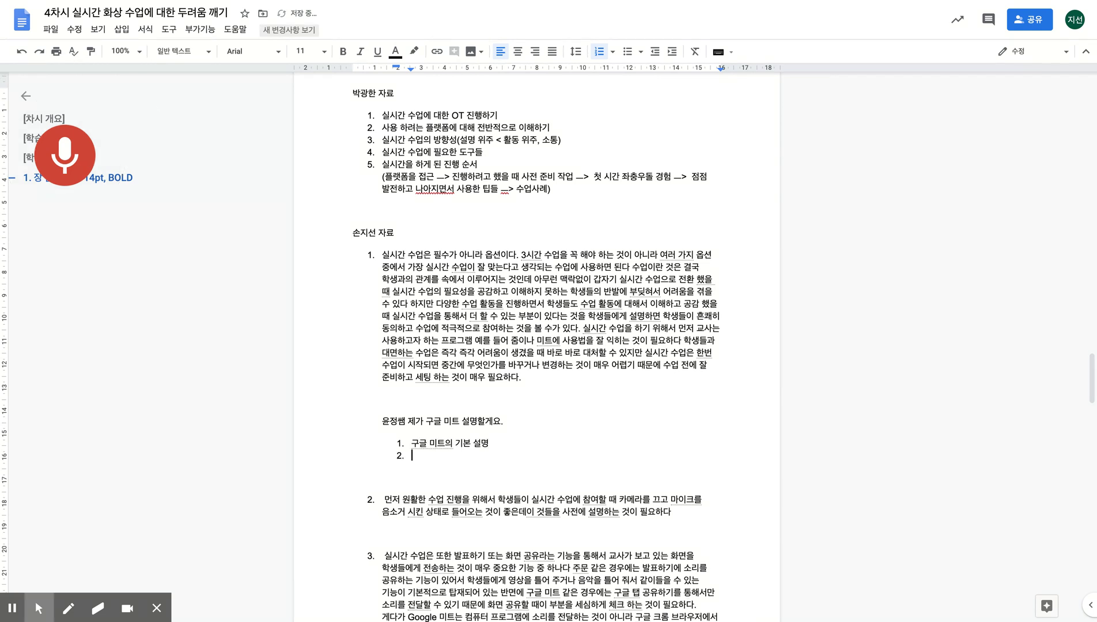
pyautogui.press('Return')
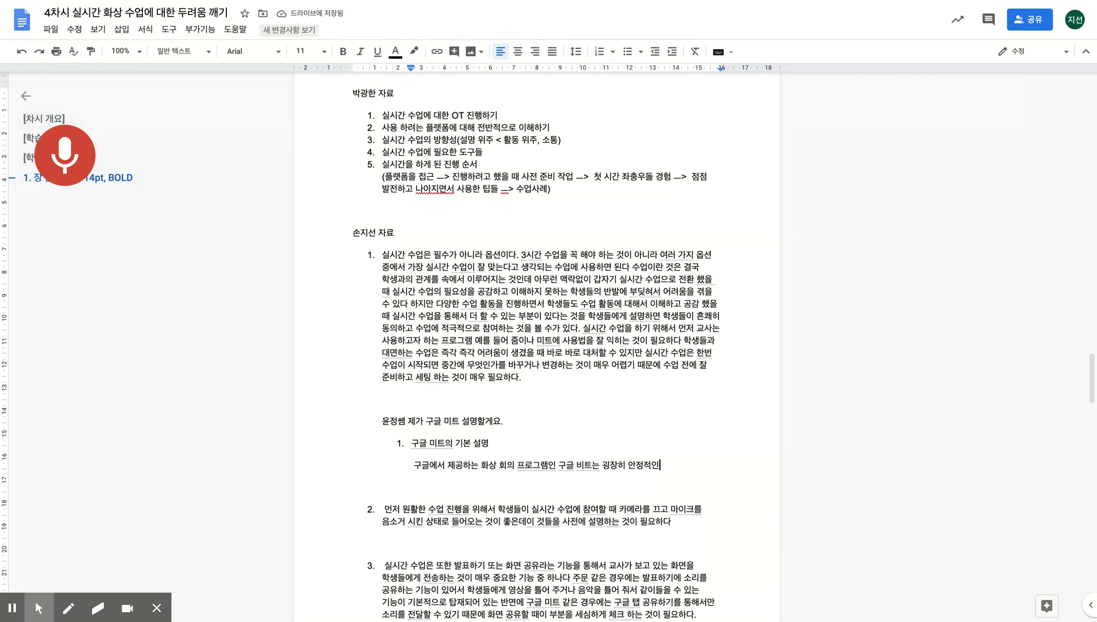
# - Delete the dictated ending "구글 비트는 굉장히 안정적인" and dictate the description of Google Meet's stability, basic features and account requirement
pyautogui.press('BackSpace')
pyautogui.press('BackSpace')
pyautogui.press('BackSpace')
pyautogui.press('BackSpace')
pyautogui.press('BackSpace')
pyautogui.press('BackSpace')
pyautogui.press('BackSpace')
pyautogui.press('BackSpace')
pyautogui.press('BackSpace')
pyautogui.press('BackSpace')
pyautogui.press('BackSpace')
pyautogui.press('BackSpace')
pyautogui.press('BackSpace')
pyautogui.press('BackSpace')
pyautogui.press('BackSpace')
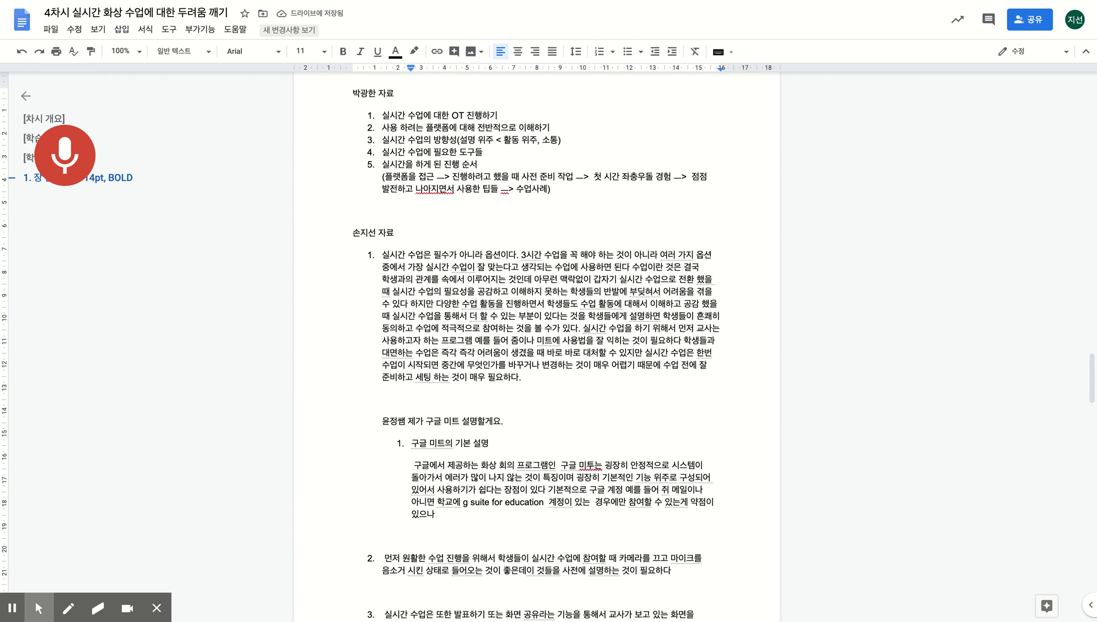
# - Correct the misrecognised wording after "참여할 수" to "있는 제약점이" and return to the paragraph's end
pyautogui.click(693, 505)
pyautogui.press('BackSpace')
pyautogui.press('BackSpace')
pyautogui.write('제')
pyautogui.press('Down')
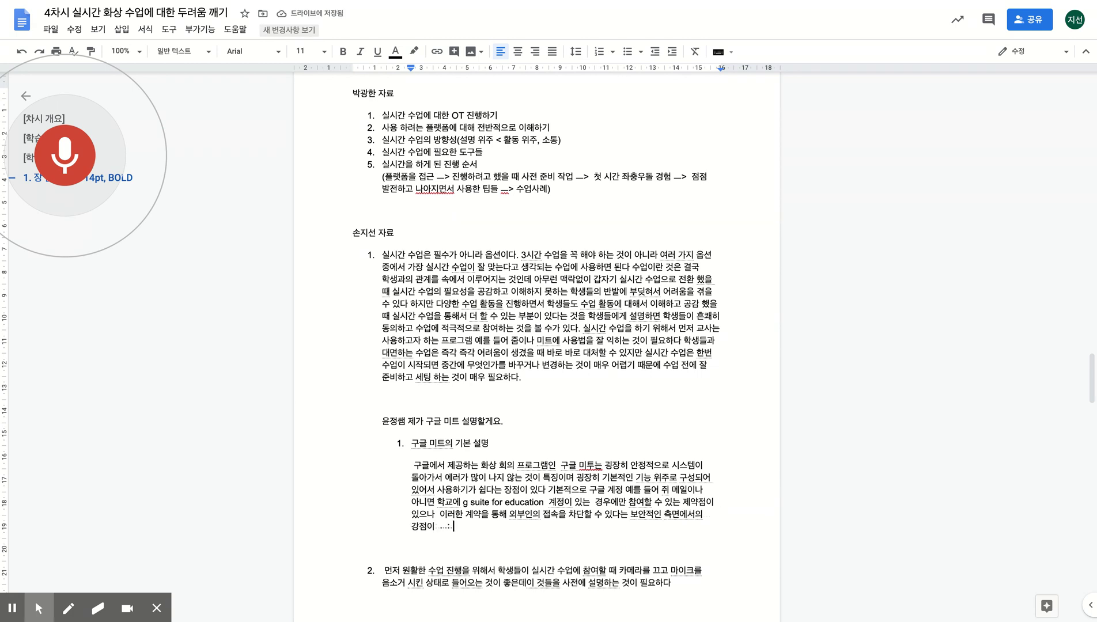
pyautogui.press('Return')
pyautogui.press('Return')
pyautogui.press('Return')
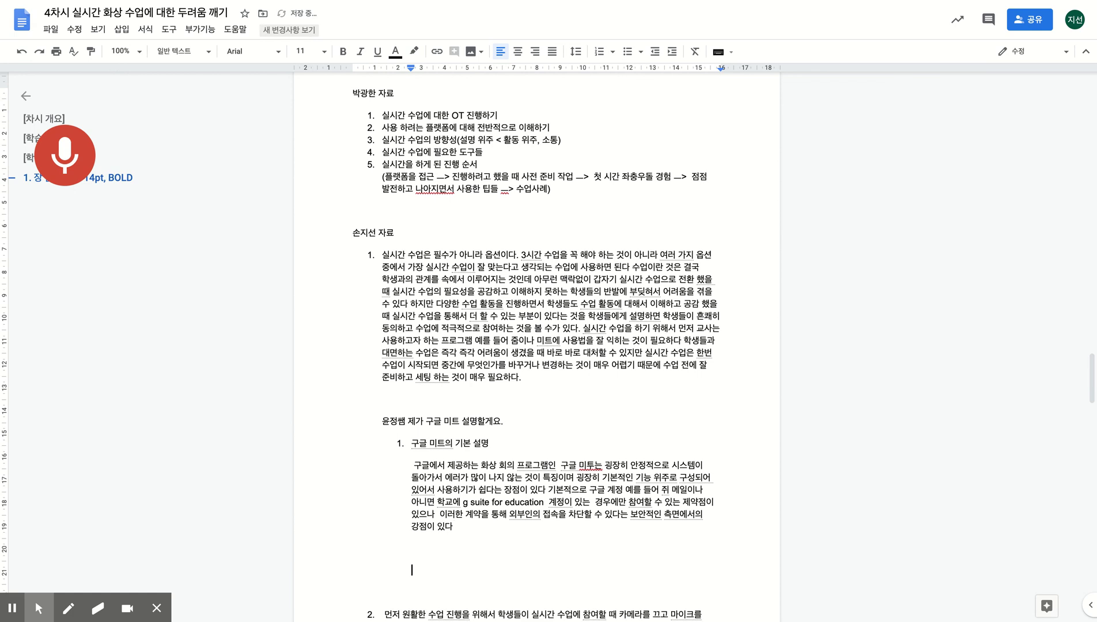
pyautogui.press('BackSpace')
pyautogui.press('BackSpace')
pyautogui.press('BackSpace')
pyautogui.press('BackSpace')
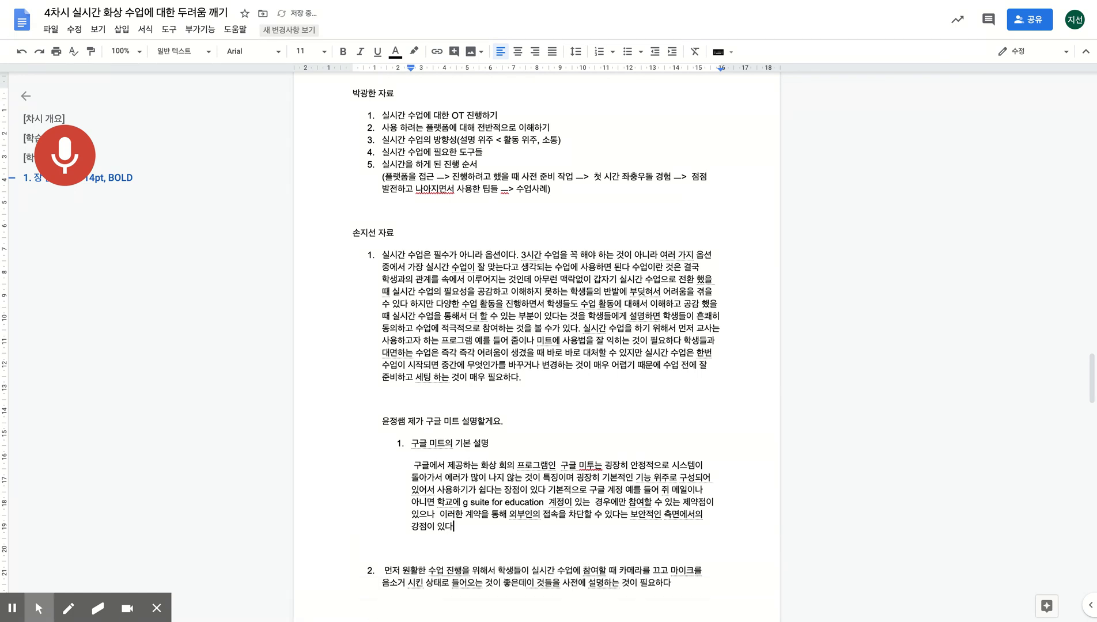
# - End the Google Meet description with a period and start a new paragraph below it
pyautogui.write('.')
pyautogui.press('Return')
pyautogui.press('Return')
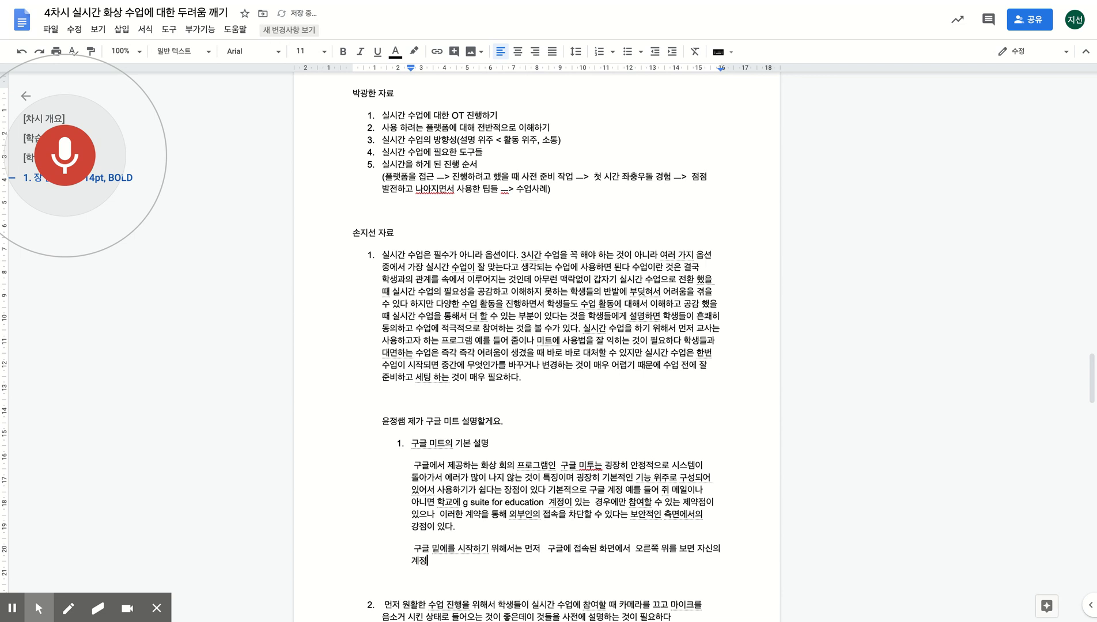
# - Dictate the paragraph on opening Google Meet beside the account icon and choosing a meeting nickname, deleting the misdictated "계정" and "있대" fragments
pyautogui.press('BackSpace')
pyautogui.press('BackSpace')
pyautogui.press('BackSpace')
pyautogui.press('BackSpace')
pyautogui.press('BackSpace')
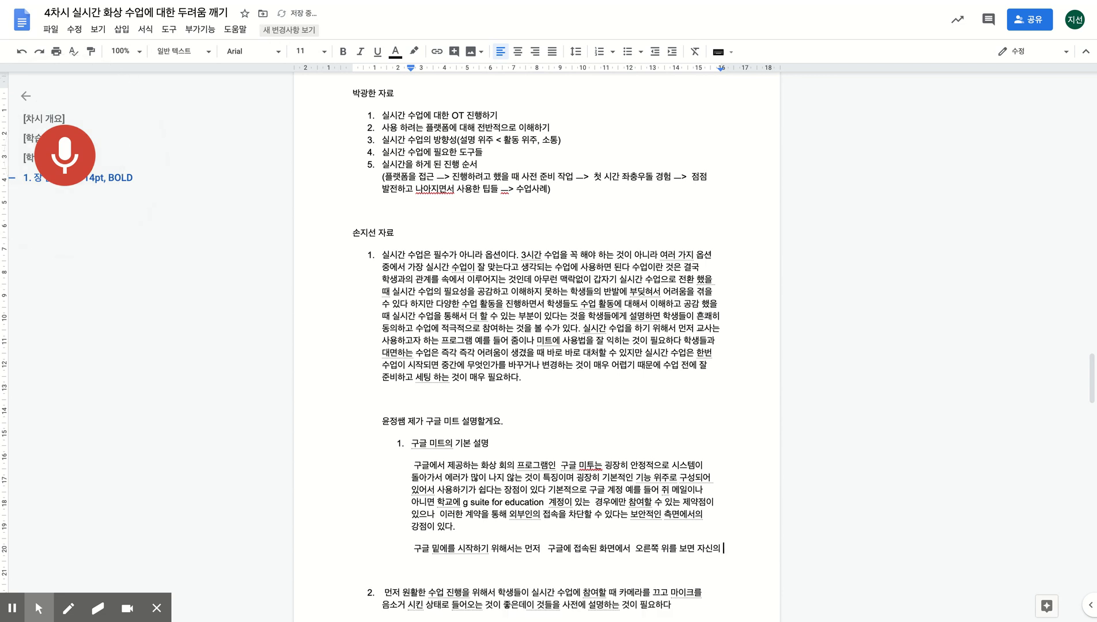
pyautogui.press('BackSpace')
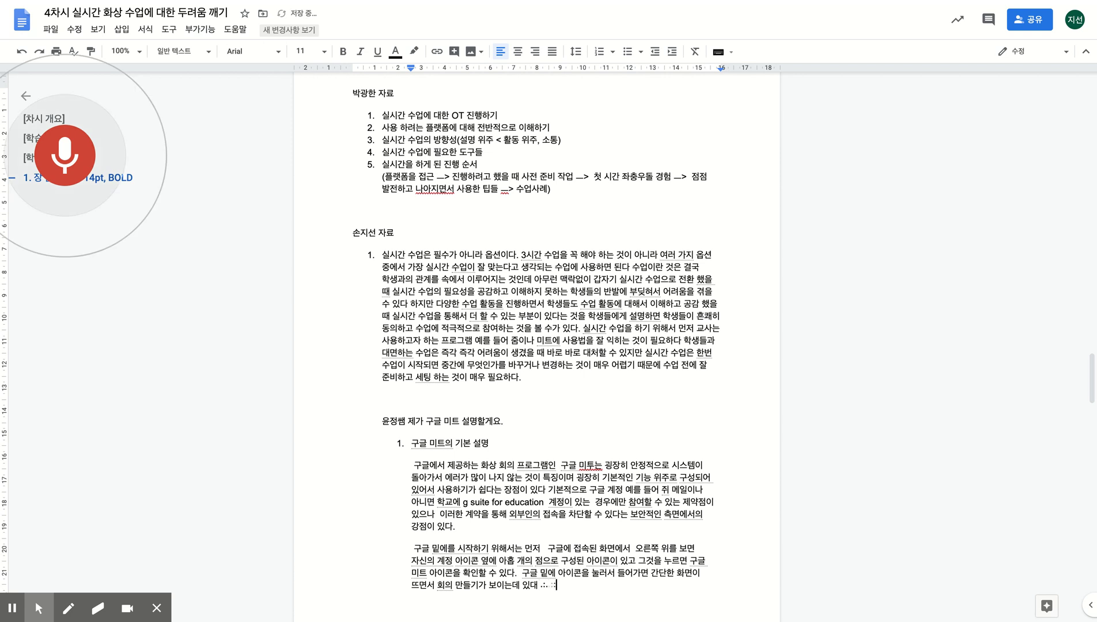
pyautogui.press('BackSpace')
pyautogui.press('BackSpace')
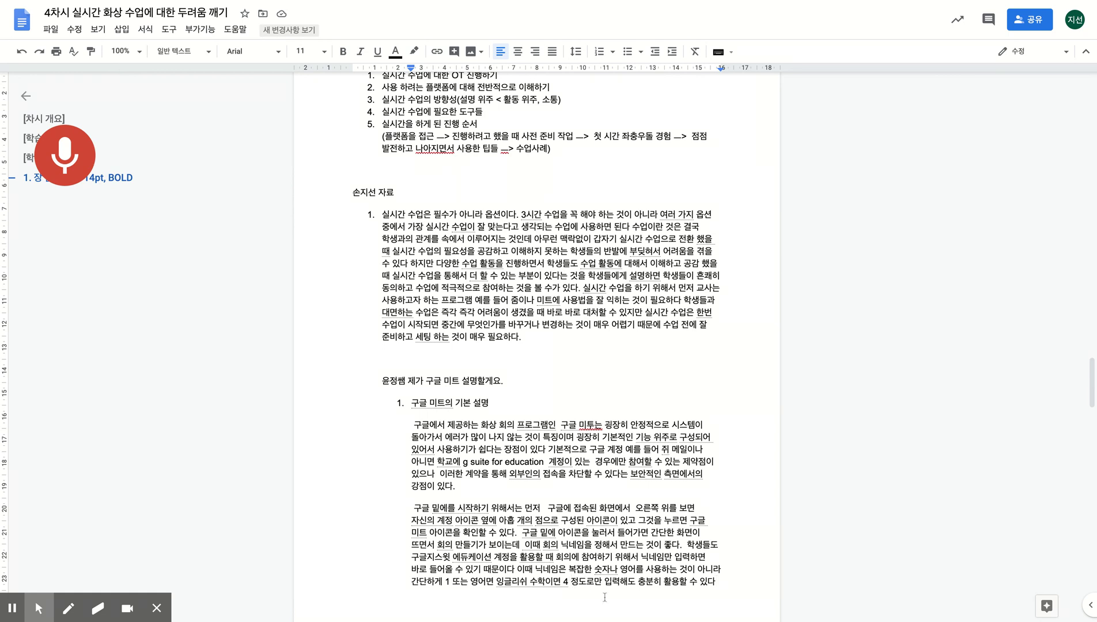
# - Replace the misrecognised "4" after "수학이면" with "math" and continue in a new paragraph below
pyautogui.press('BackSpace')
pyautogui.press('BackSpace')
pyautogui.write('math')
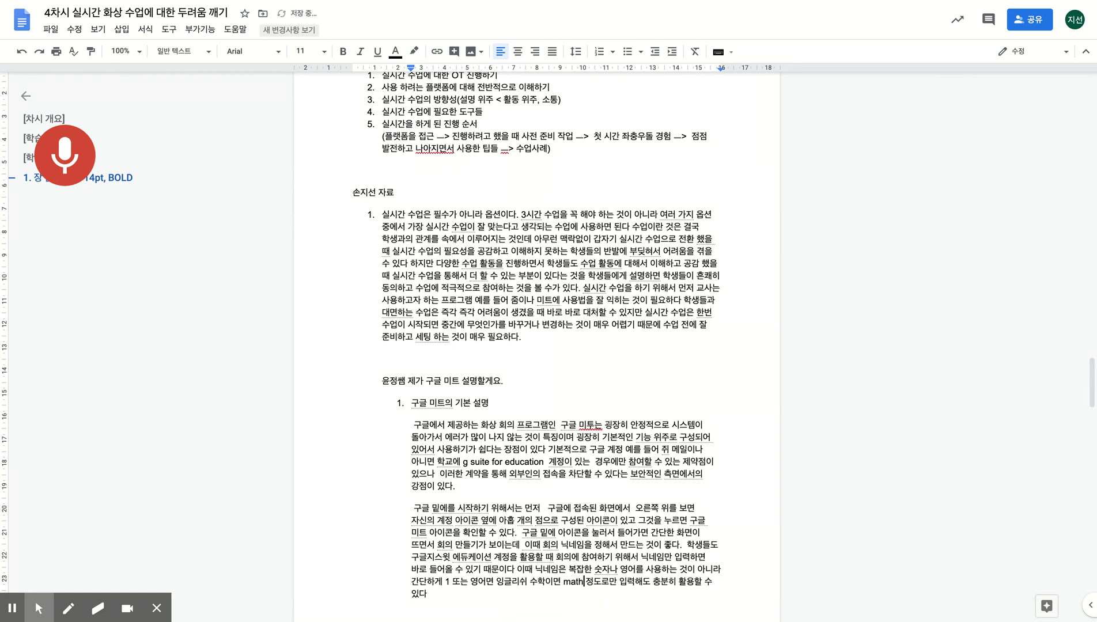
pyautogui.press('Down')
pyautogui.press('Down')
pyautogui.press('Down')
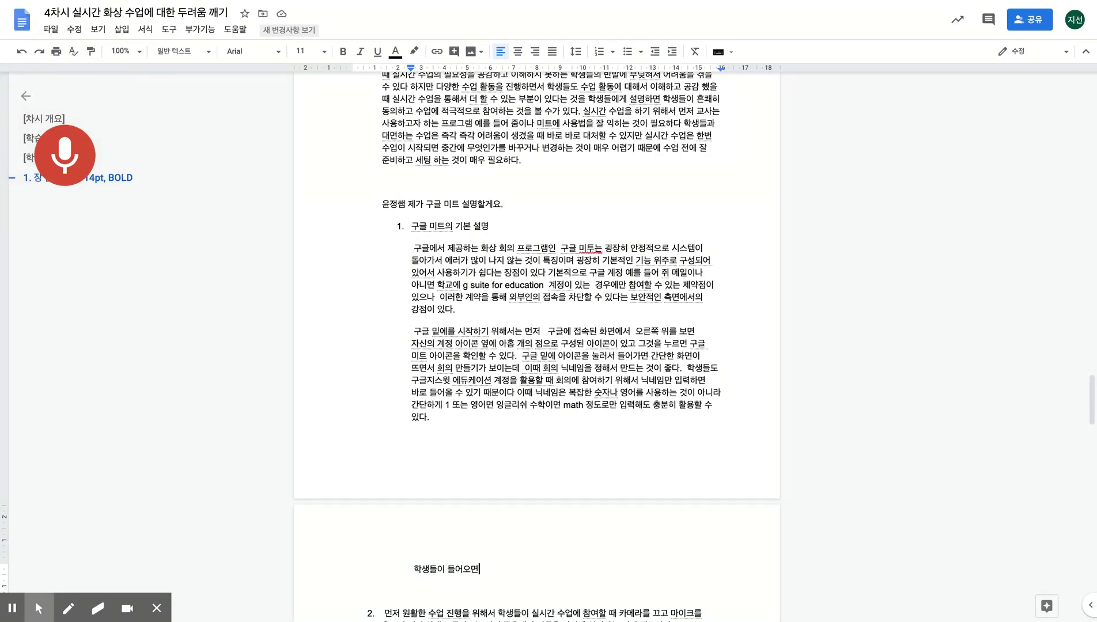
# - Delete the dictated "학생들이 들어오면" and dictate the advice on giving first-time participants a short video explaining how to join Google Meet
pyautogui.press('BackSpace')
pyautogui.press('BackSpace')
pyautogui.press('BackSpace')
pyautogui.press('BackSpace')
pyautogui.press('BackSpace')
pyautogui.press('BackSpace')
pyautogui.press('BackSpace')
pyautogui.press('BackSpace')
pyautogui.press('BackSpace')
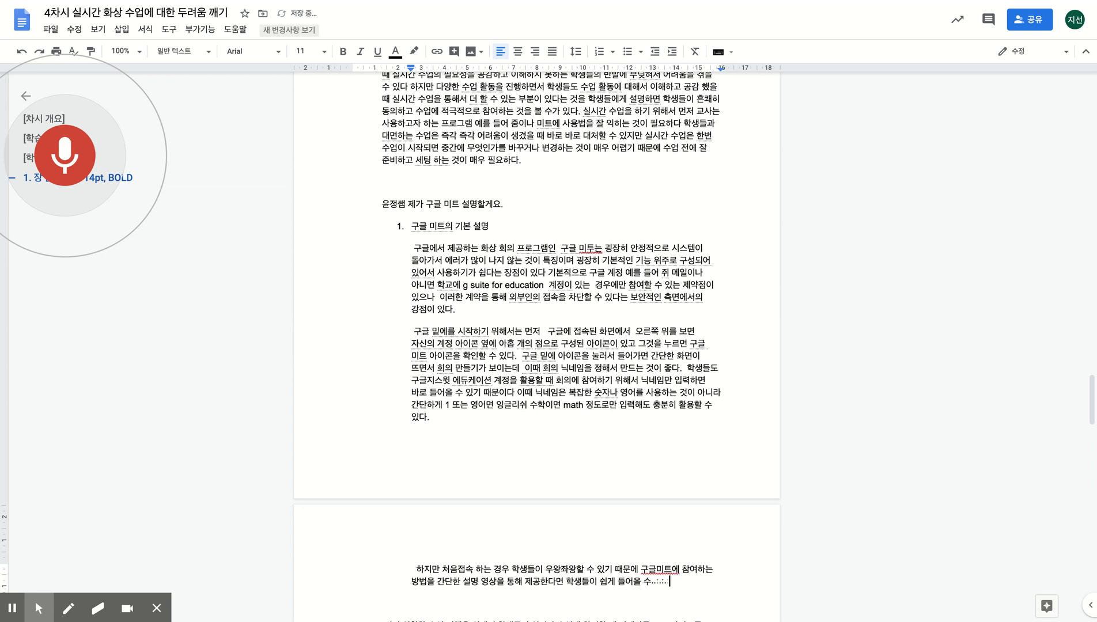
# - Dictate a new unnumbered paragraph on Google Meet's chat, voice and presentation features, and end it with a period
pyautogui.press('Return')
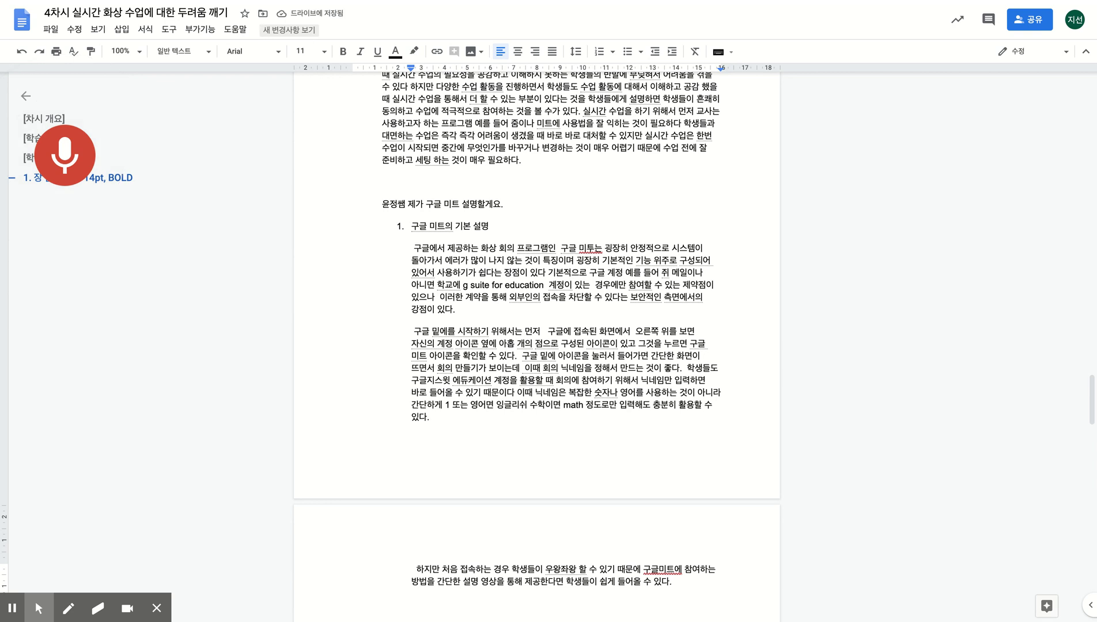
pyautogui.hotkey('ctrl', 'shift', '7')
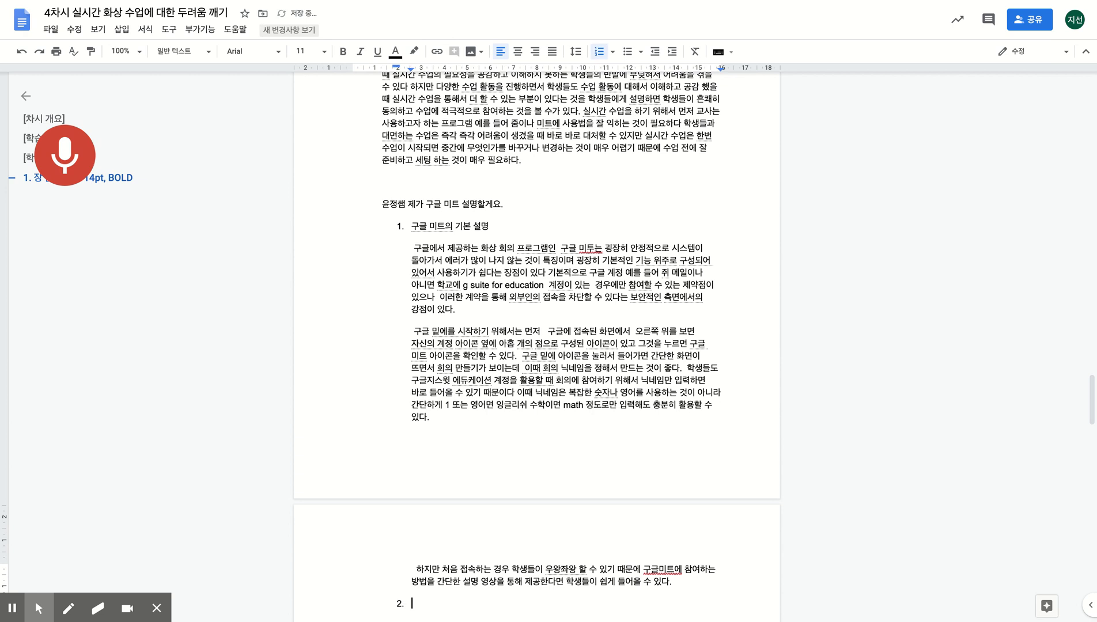
pyautogui.press('BackSpace')
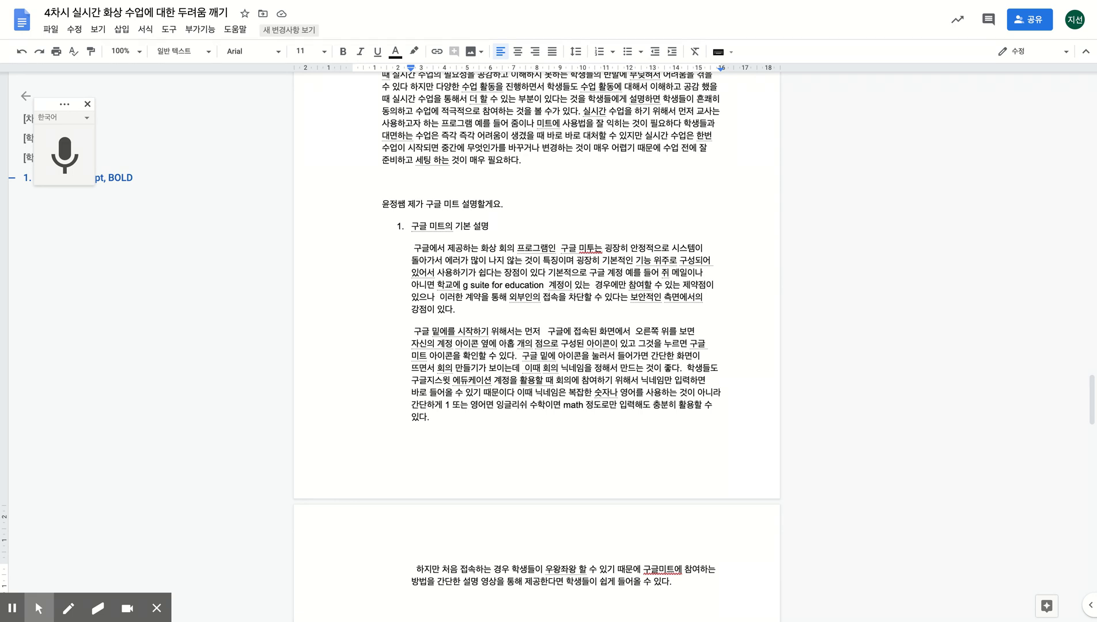
pyautogui.click(87, 104)
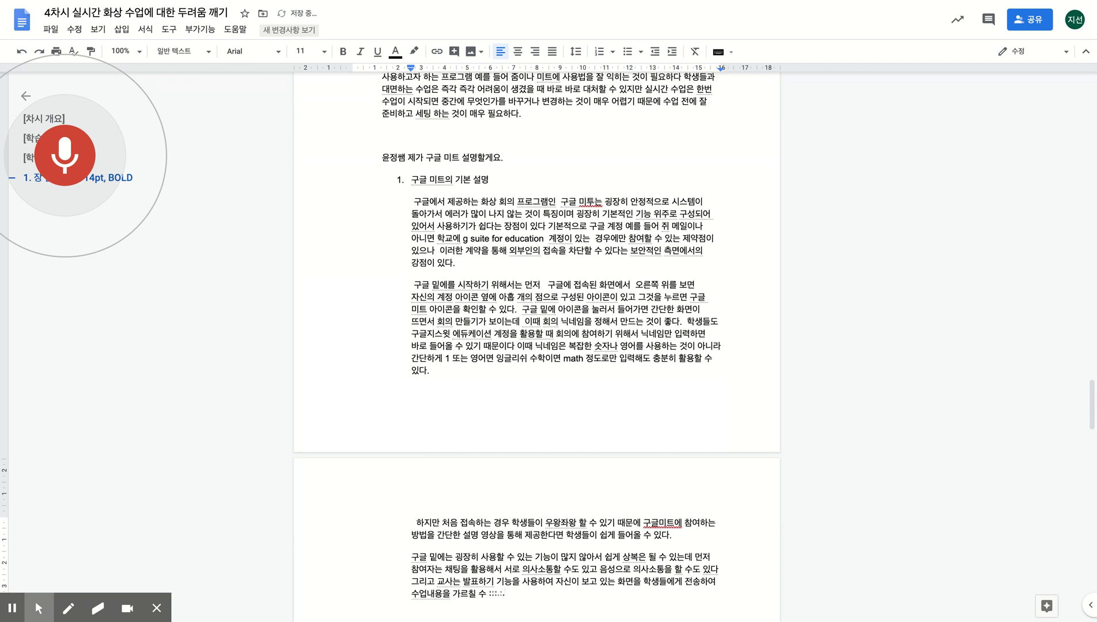
pyautogui.write('.')
pyautogui.press('Return')
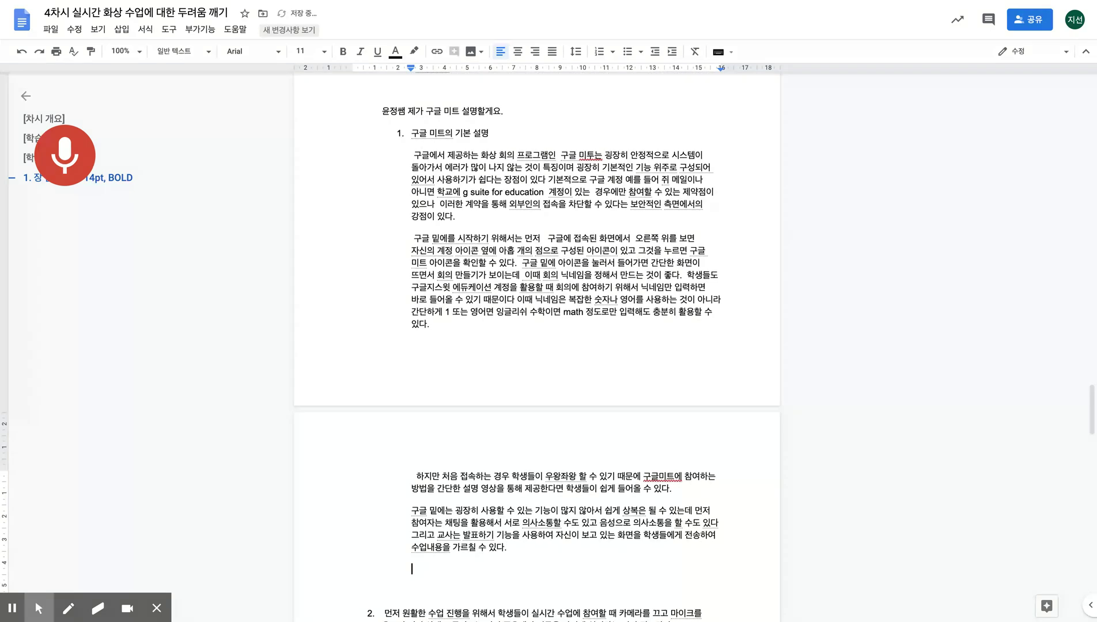
# - Dictate "구글 미트를 활용한 수업 사례" as numbered heading 2 and start an unnumbered paragraph beneath it
pyautogui.hotkey('ctrl', 'shift', '7')
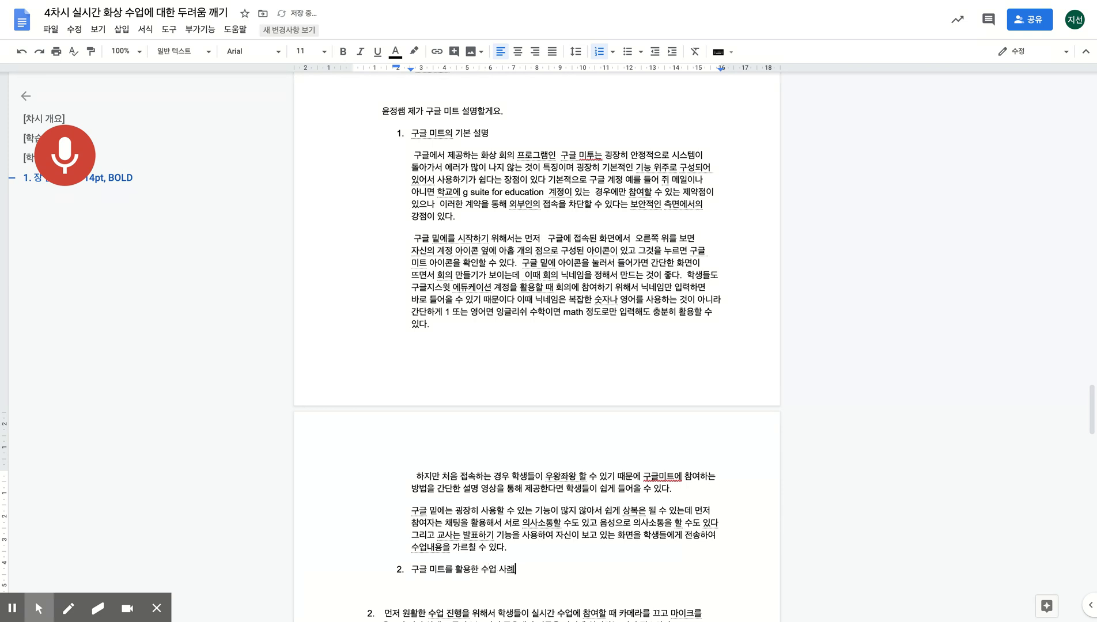
pyautogui.press('Return')
pyautogui.press('BackSpace')
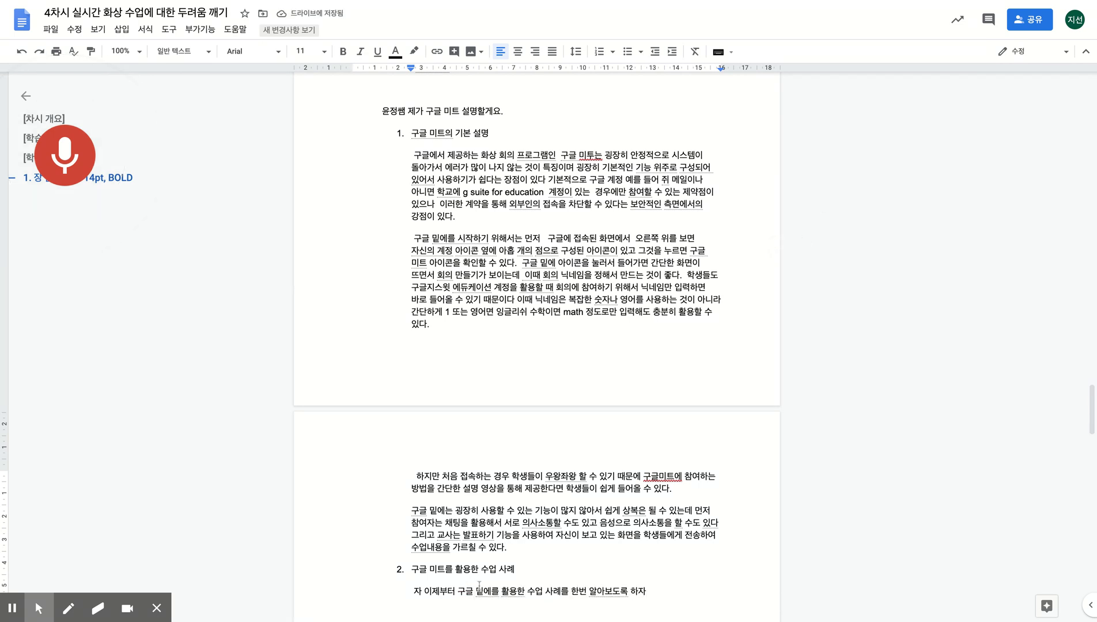
# - Correct "밑에" to "미트" in the lesson examples introduction, end the sentence and continue it with "먼저 교사는" on sharing the class nickname
pyautogui.click(491, 591)
pyautogui.press('BackSpace')
pyautogui.press('BackSpace')
pyautogui.write('미트')
pyautogui.click(681, 593)
pyautogui.write('.  먼저 교사는')
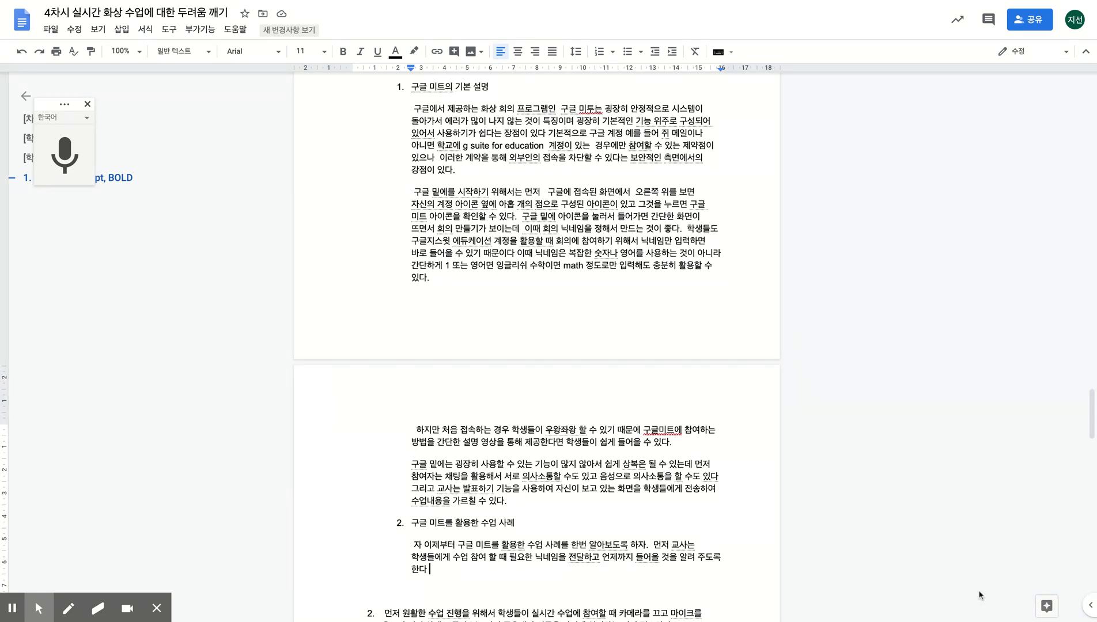
# - Paste the copied class notice image below the nickname sentence on its own line, and place the cursor beneath it
pyautogui.hotkey('ctrl', 'v')
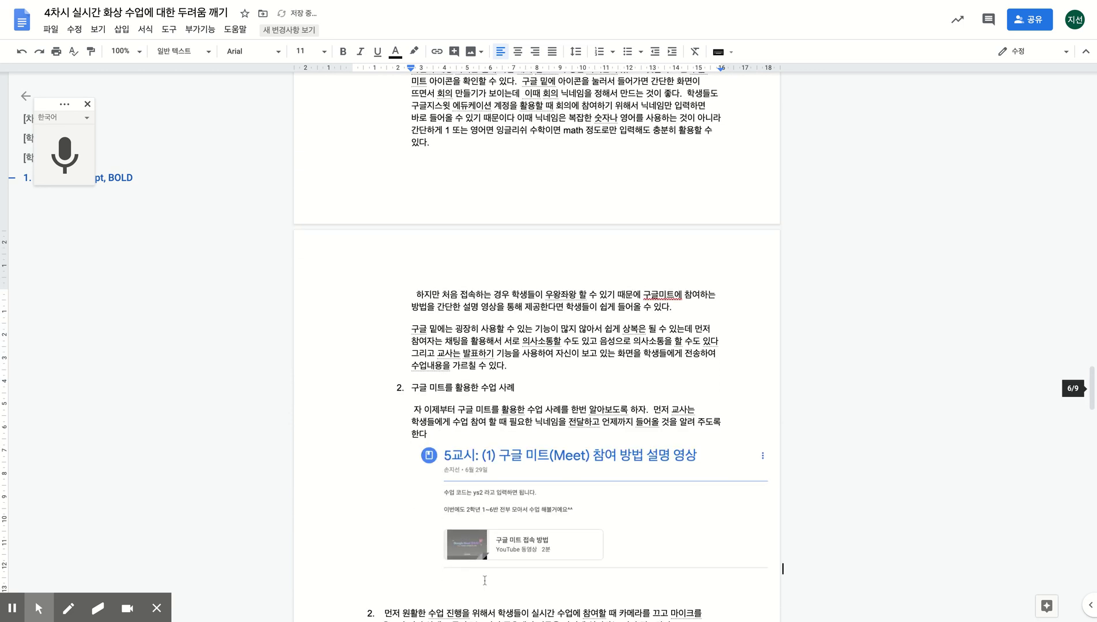
pyautogui.click(488, 509)
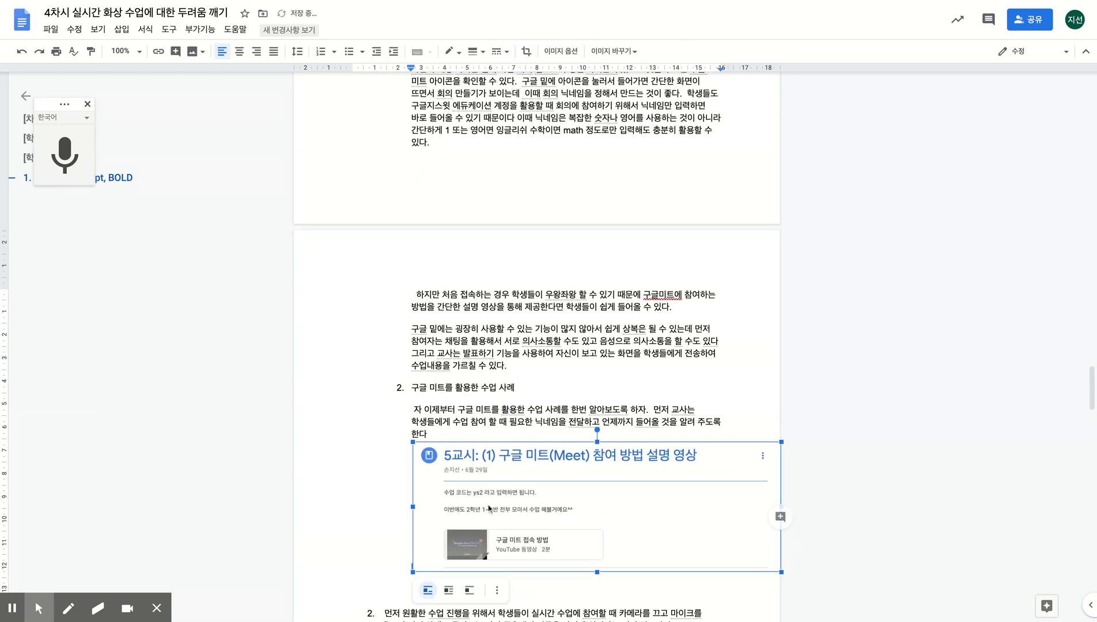
pyautogui.click(472, 438)
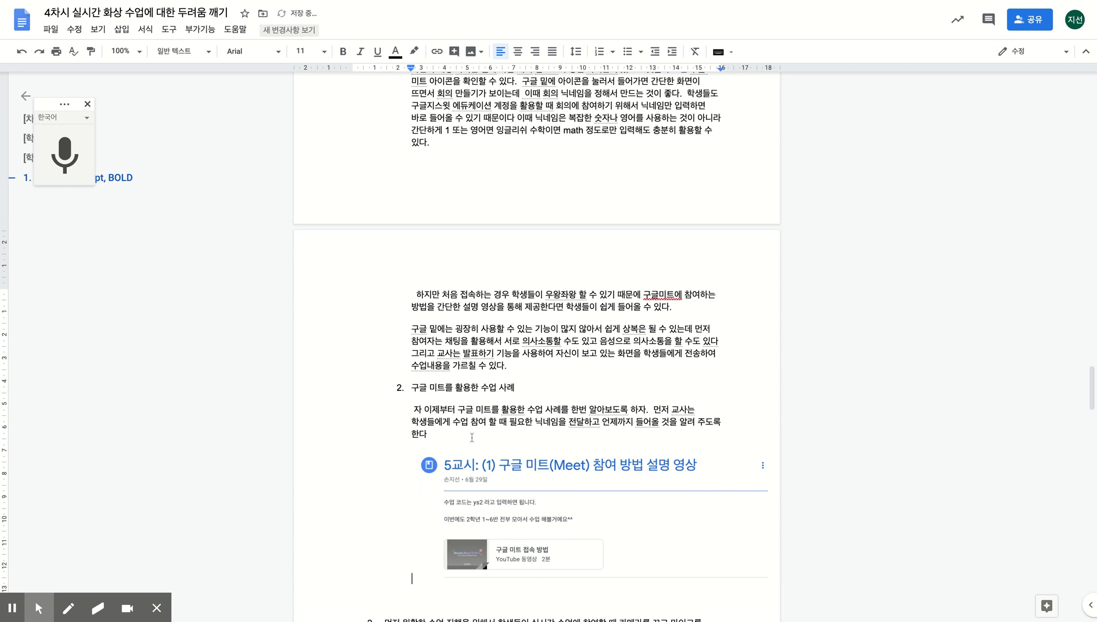
pyautogui.scroll(-3, 618, 447)
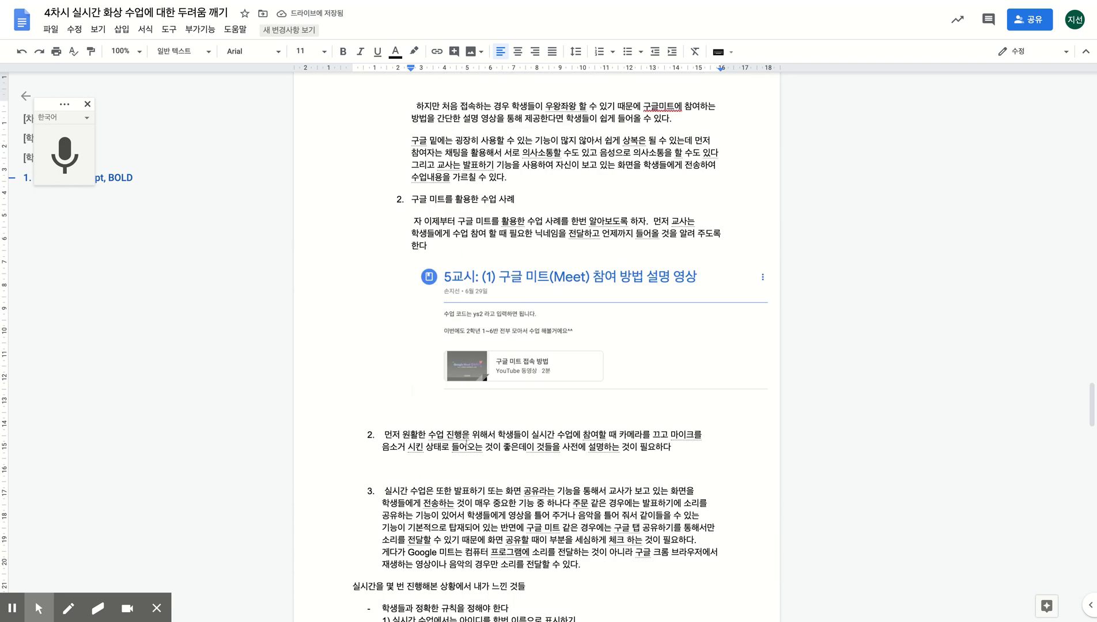
pyautogui.click(700, 293)
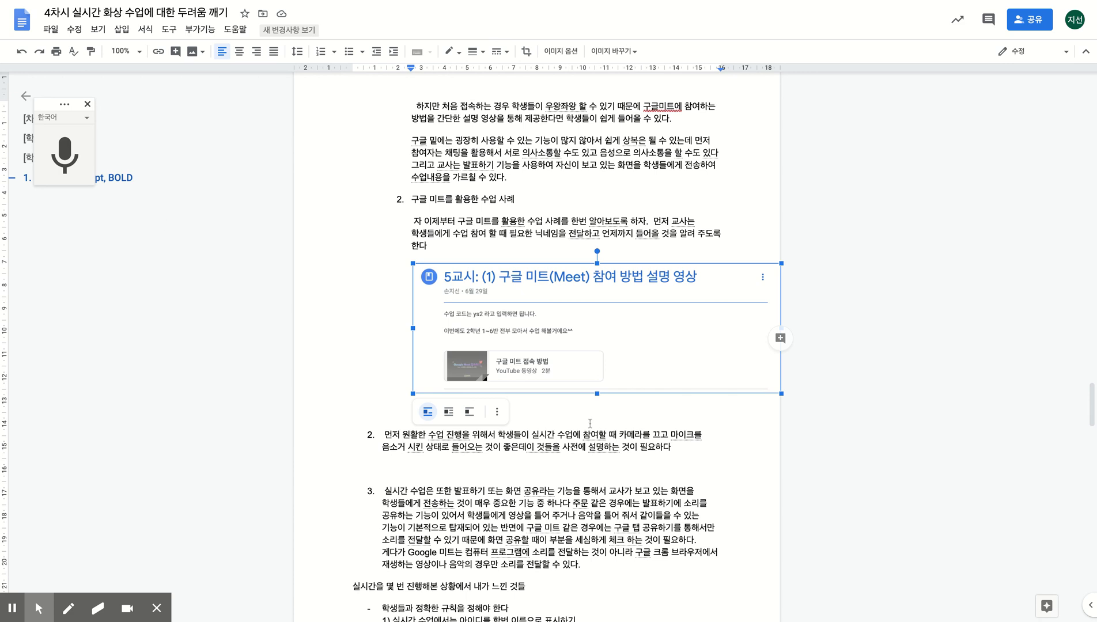
pyautogui.click(555, 415)
# - Dictate the paragraph on checking attendance through a Google survey before real-time classes, deleting the misrecognised fragment after "사용하여"
pyautogui.click(75, 151)
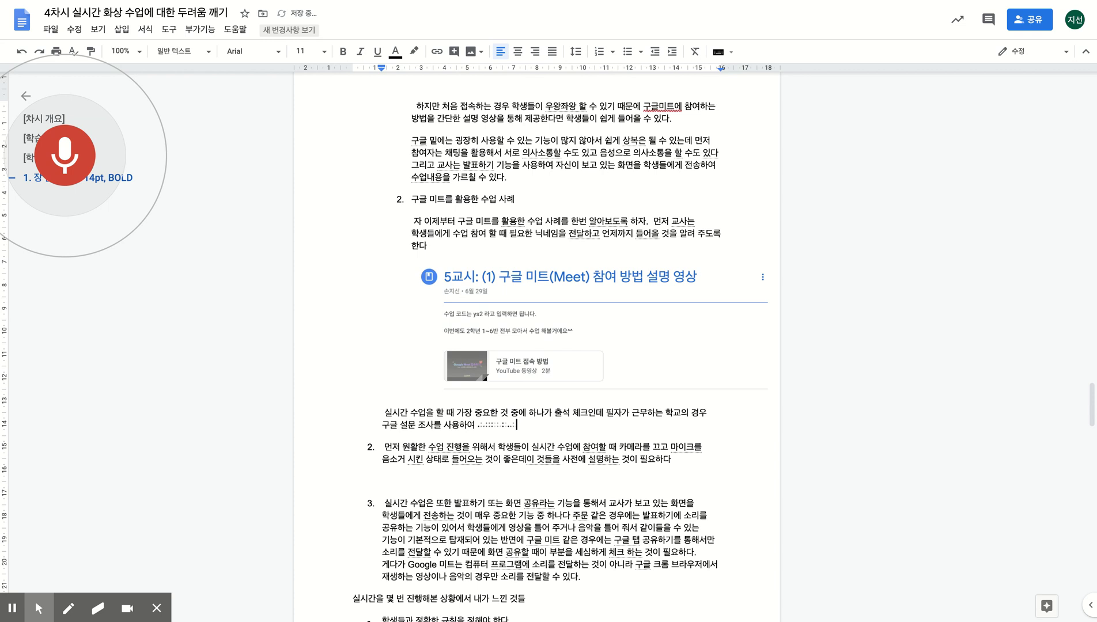
pyautogui.press('BackSpace')
pyautogui.press('BackSpace')
pyautogui.press('BackSpace')
pyautogui.press('BackSpace')
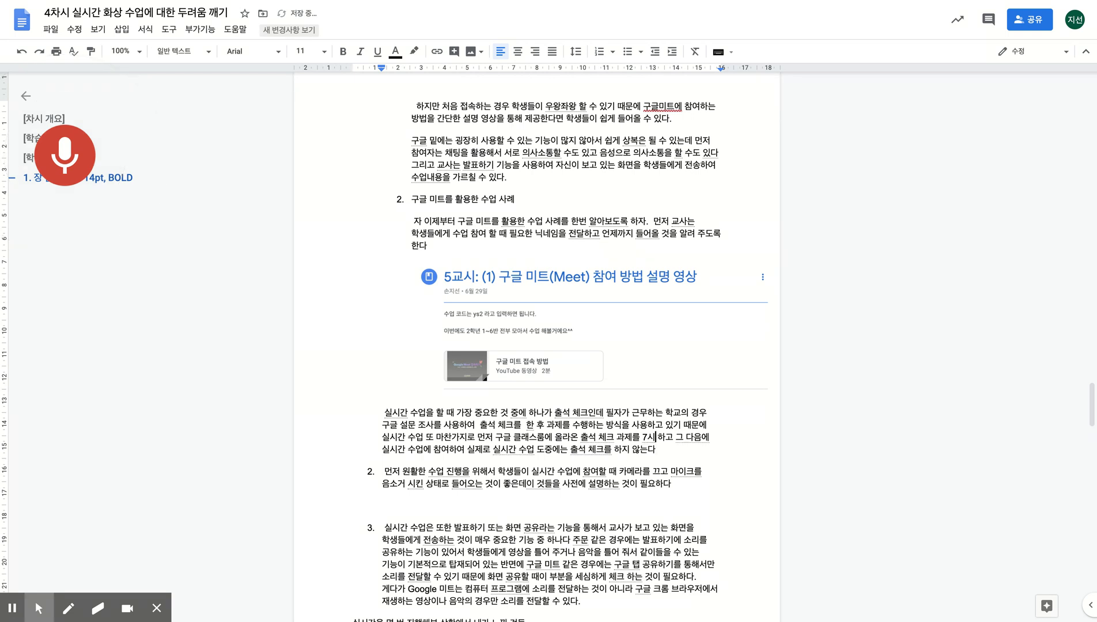
# - Correct "7시" to "실시" in the attendance paragraph, end its sentence with a period and dictate why attendance should be separated from class
pyautogui.press('Left')
pyautogui.press('BackSpace')
pyautogui.write('실')
pyautogui.press('Down')
pyautogui.press('End')
pyautogui.write('.')
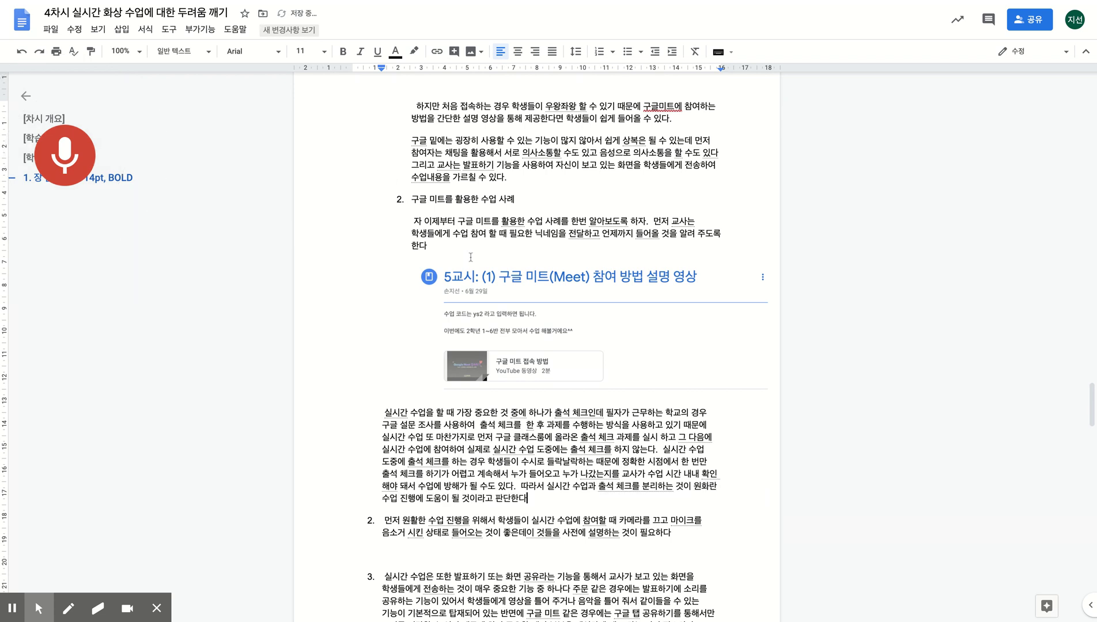
# - Correct "원화란" to "원활한", end the attendance paragraph with a period and add an empty line below it
pyautogui.click(714, 486)
pyautogui.press('BackSpace')
pyautogui.press('BackSpace')
pyautogui.write('활한')
pyautogui.click(539, 507)
pyautogui.write('.')
pyautogui.press('Return')
pyautogui.press('Return')
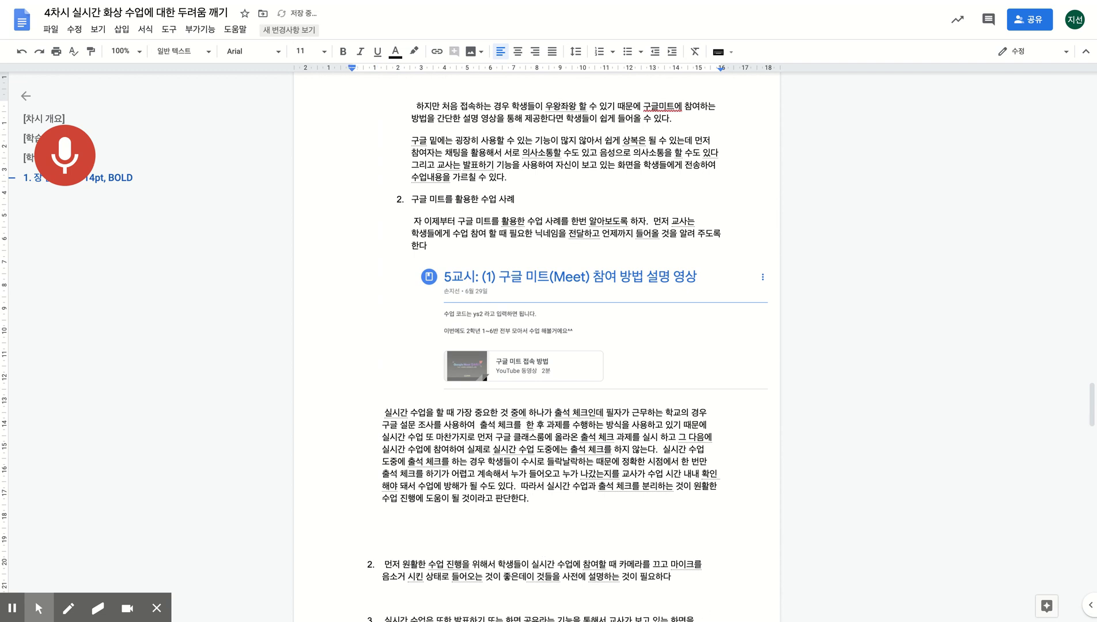
pyautogui.press('BackSpace')
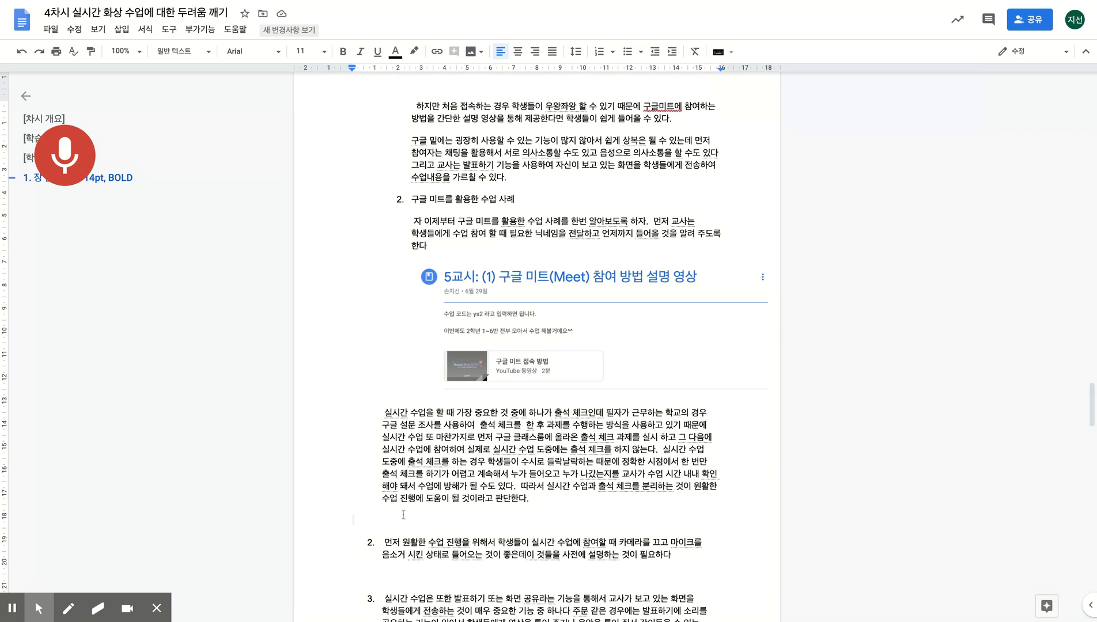
# - Turn the attendance paragraph into list item 1) and label it "출석 체크:"
pyautogui.click(382, 412)
pyautogui.write('1) 출석 ')
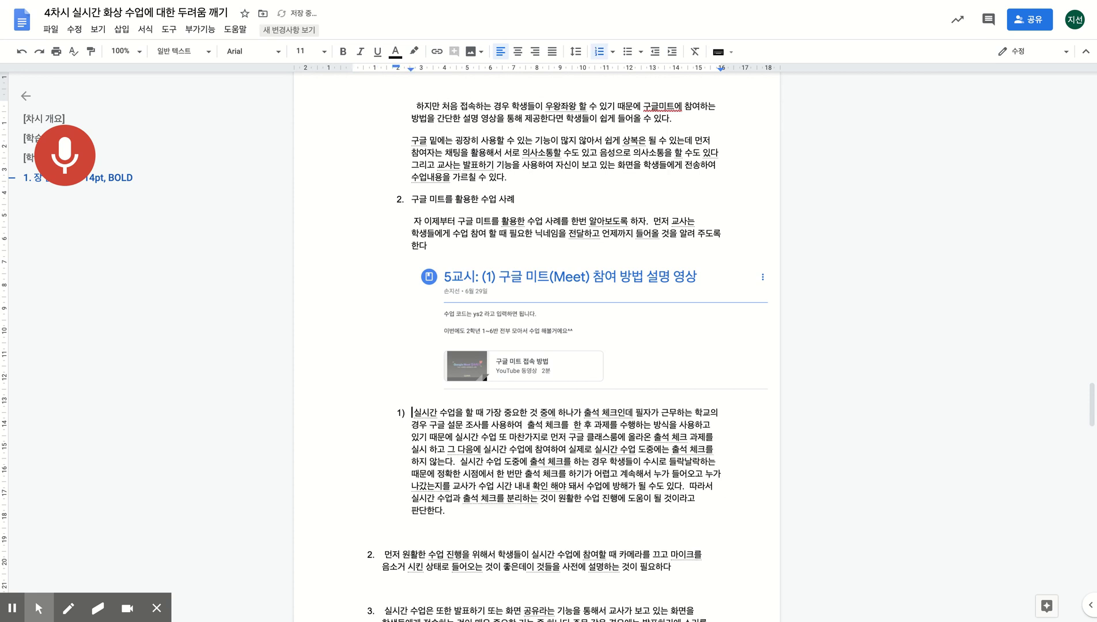
pyautogui.write('체크:')
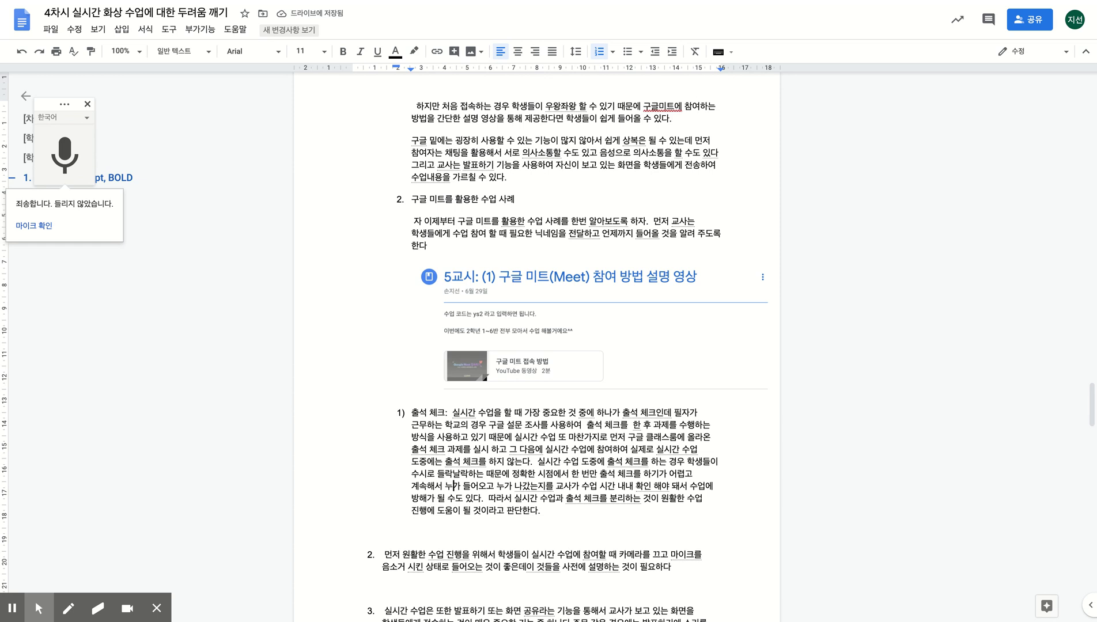
# - Start list item 2) below the attendance item, leaving an empty line before the following section
pyautogui.click(450, 533)
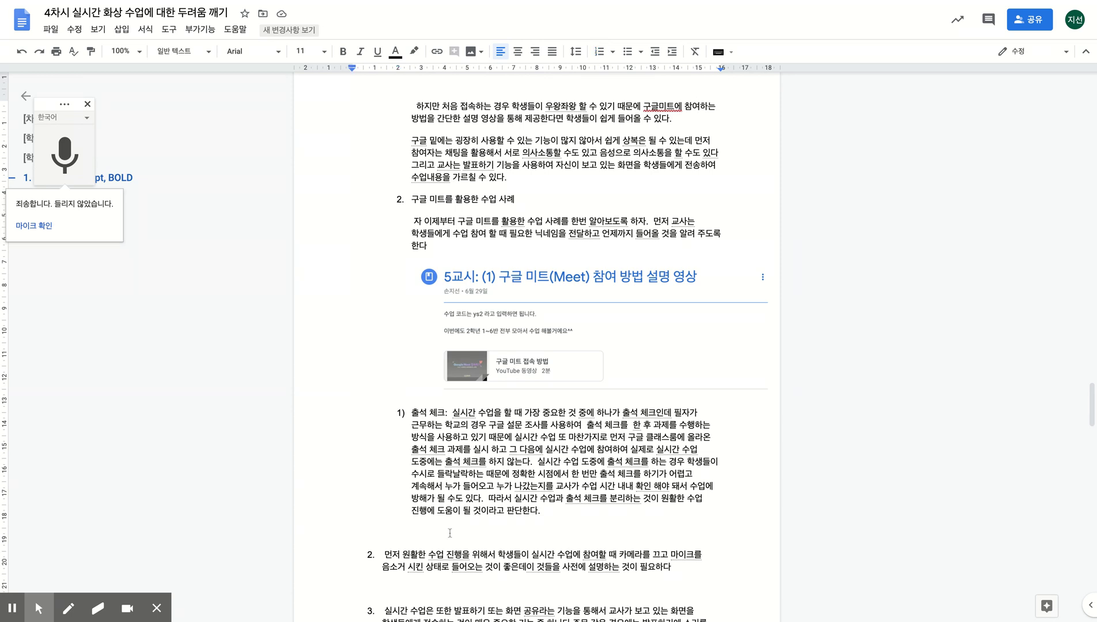
pyautogui.write('2)')
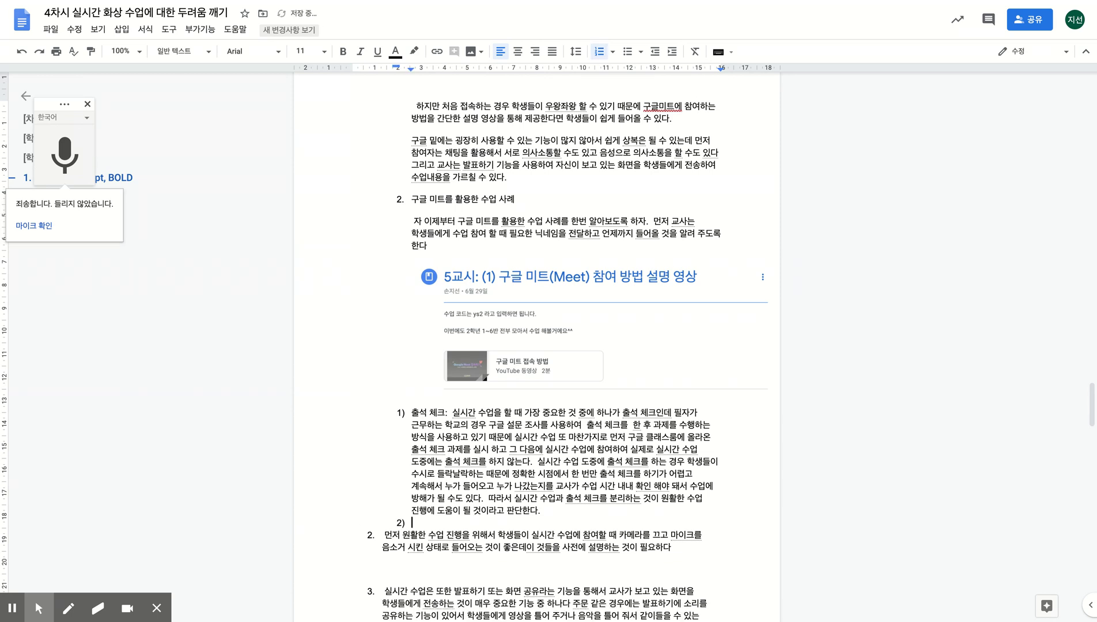
pyautogui.hotkey('ctrl', 'z')
pyautogui.press('Return')
pyautogui.press('Up')
pyautogui.write('2)')
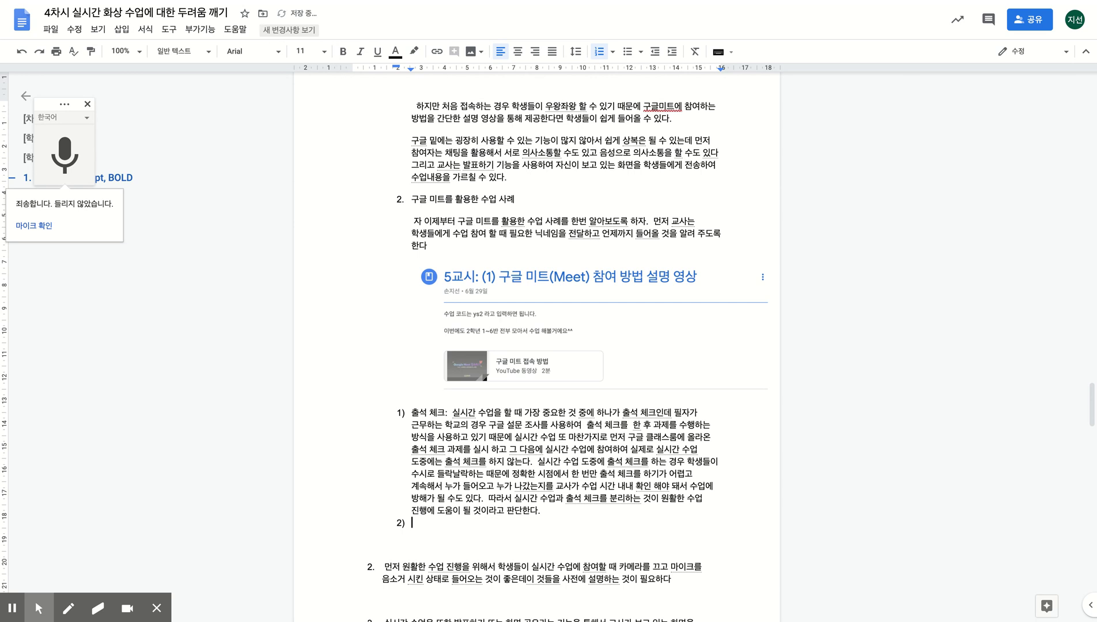
# - Dictate item 2) on students joining with cameras off and microphones muted, replacing "하기 위해서라도" with "할 때만이라도"
pyautogui.click(61, 163)
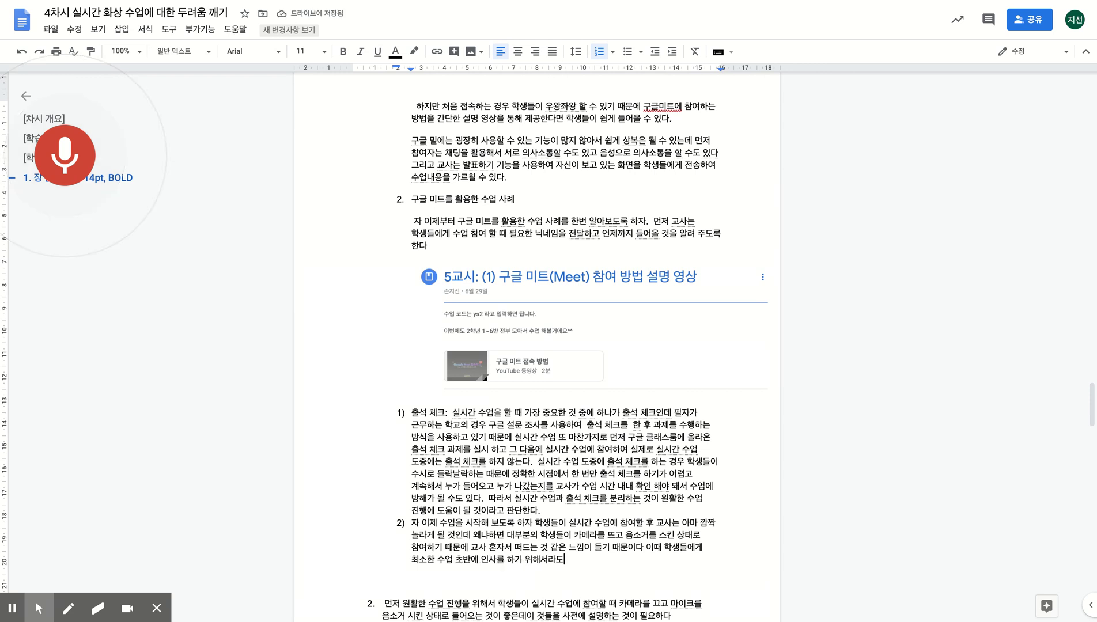
pyautogui.press('BackSpace')
pyautogui.press('BackSpace')
pyautogui.press('BackSpace')
pyautogui.press('BackSpace')
pyautogui.press('BackSpace')
pyautogui.press('BackSpace')
pyautogui.press('BackSpace')
pyautogui.press('BackSpace')
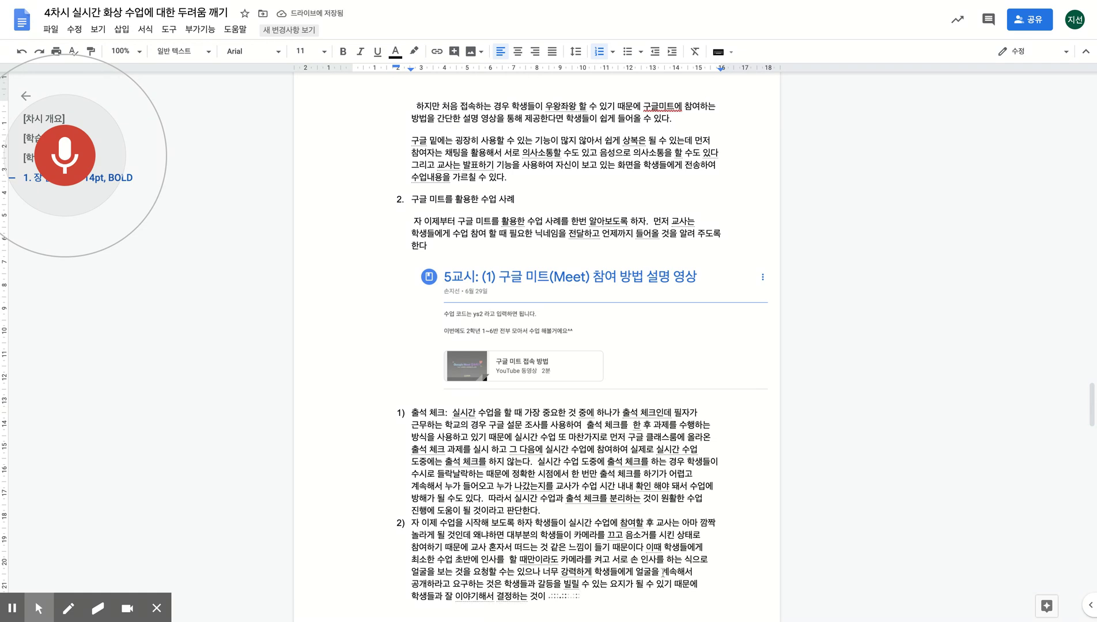
# - Correct "빌릴" to "생길" and "요지가" to "요인이", and continue item 2) with ". 아니면 필요한 경우 오늘 선생님에게" on appointing responding students
pyautogui.click(588, 583)
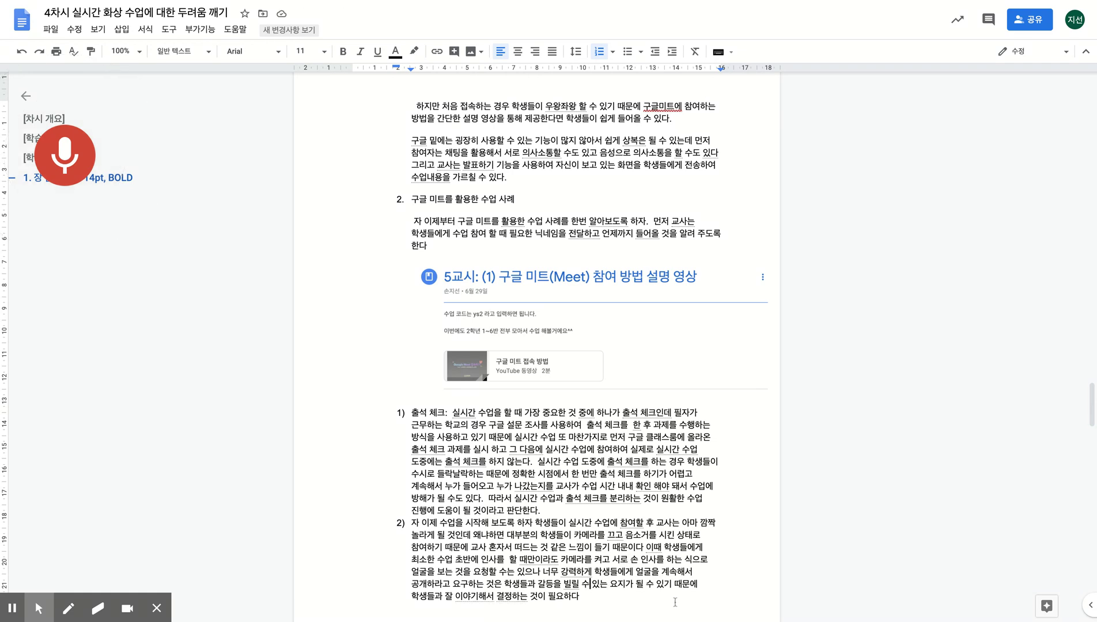
pyautogui.press('BackSpace')
pyautogui.press('BackSpace')
pyautogui.write('생길')
pyautogui.press('BackSpace')
pyautogui.write('인이')
pyautogui.press('Delete')
pyautogui.write('. 아니면 필요한 경우 오늘 선생님에게')
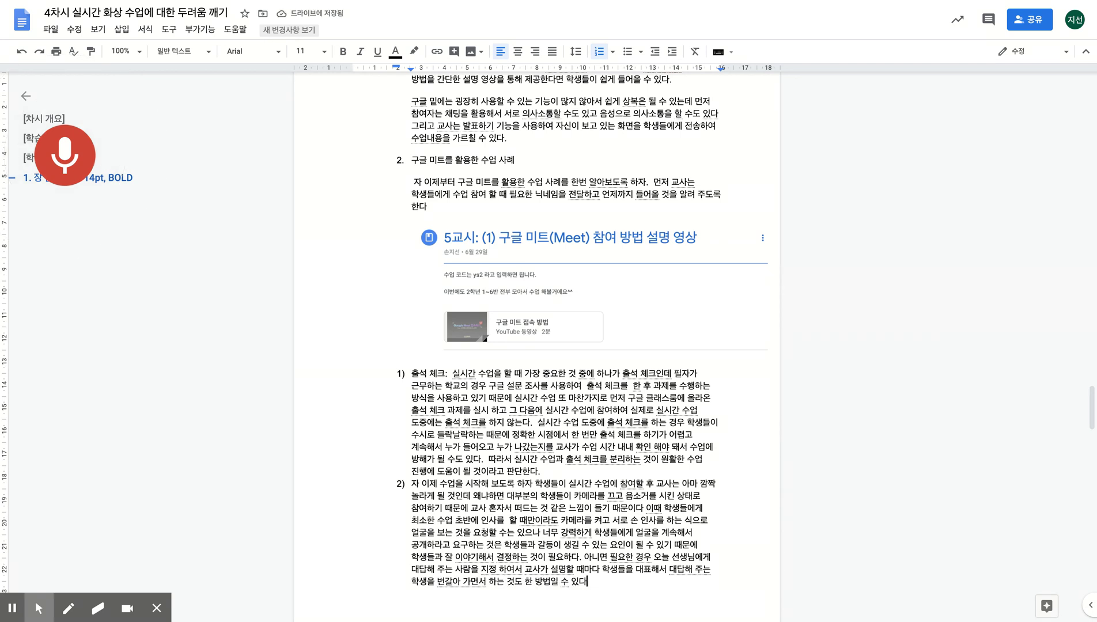
# - End item 2) with a period and dictate item 3) on greeting students, reviewing the previous lesson and giving feedback
pyautogui.write('.')
pyautogui.press('Return')
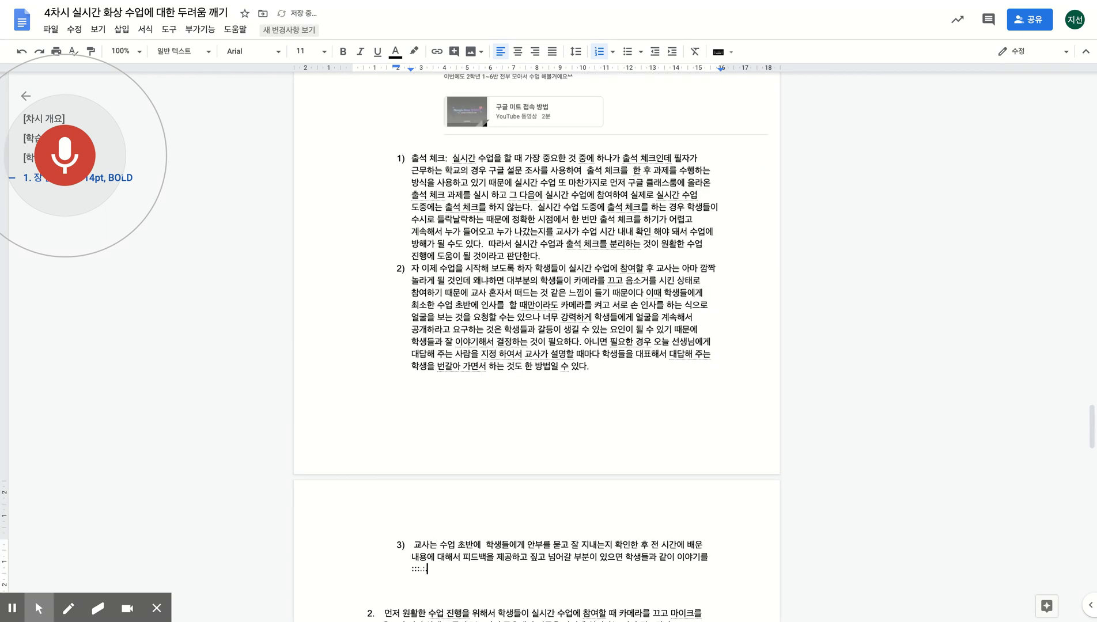
pyautogui.write('.')
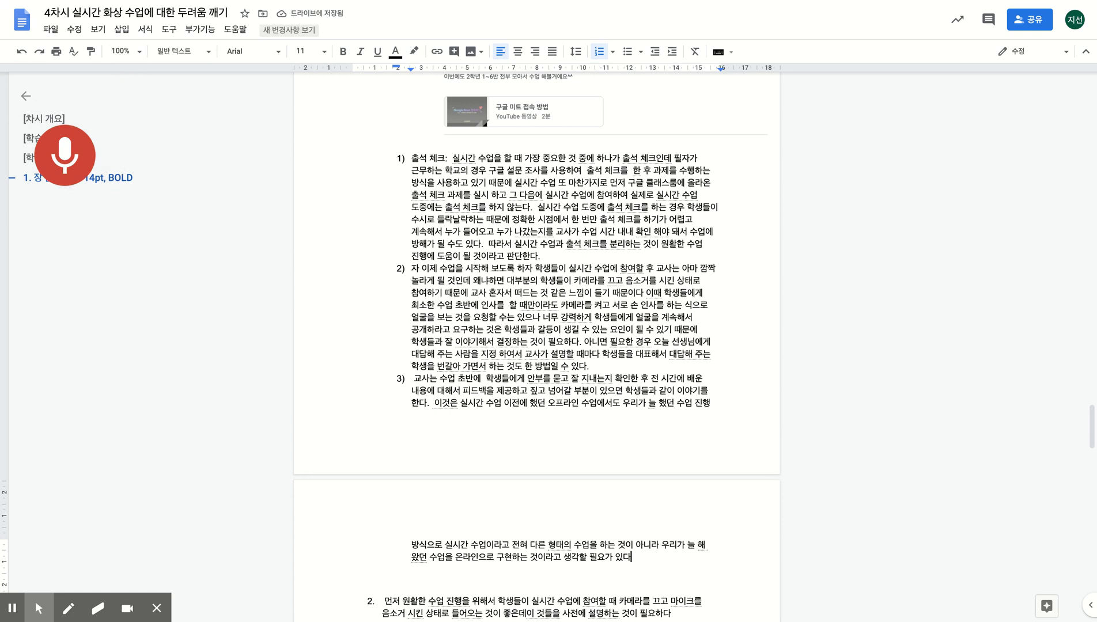
# - Enclose the final sentence of item 3), from "이것은" to "필요가 있다", in parentheses
pyautogui.click(433, 403)
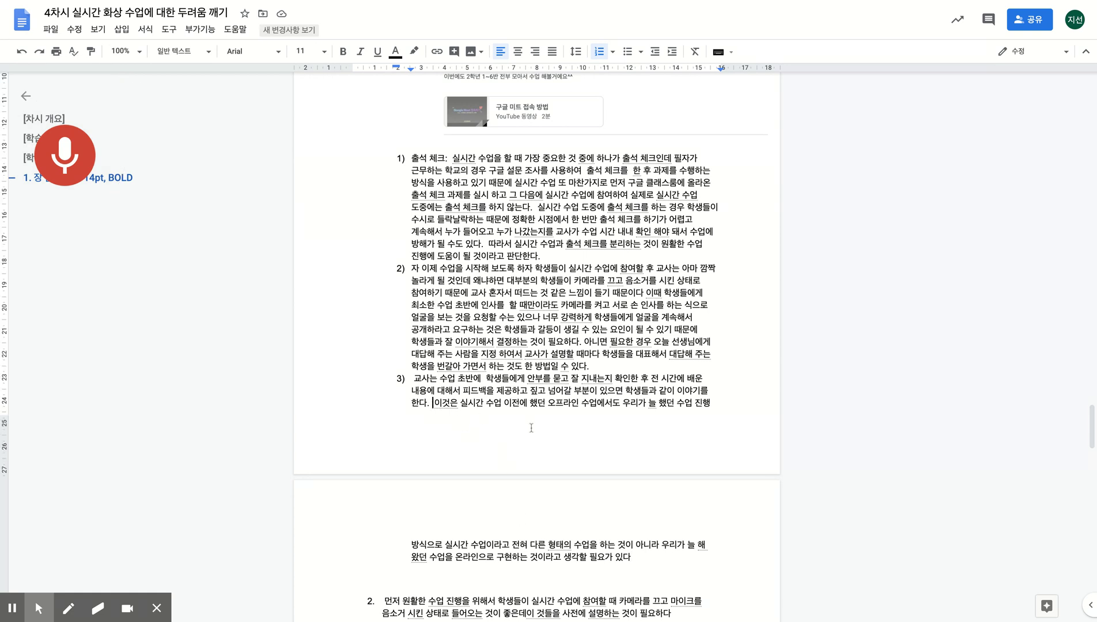
pyautogui.write('(')
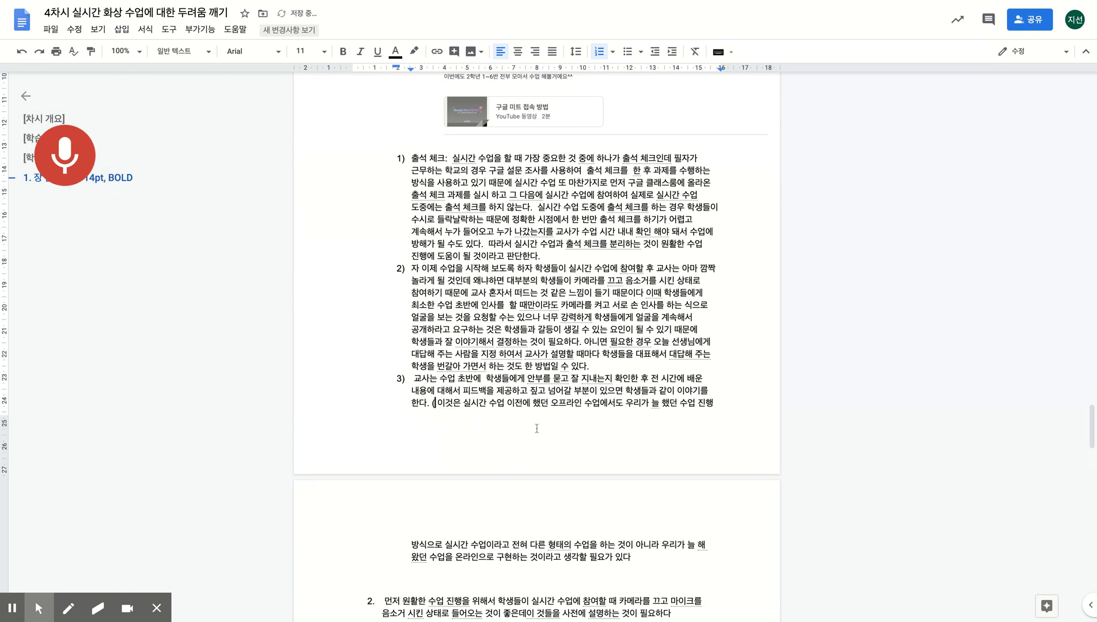
pyautogui.click(667, 551)
pyautogui.write(')')
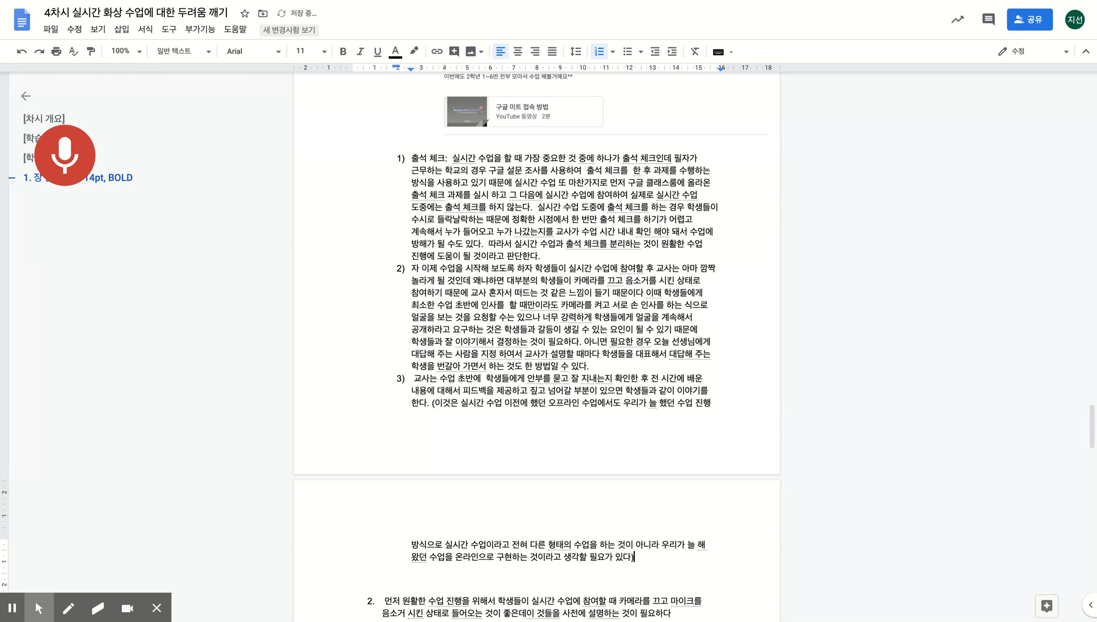
# - Replace "우리" with "교사" in both places within the parenthesized sentence of item 3)
pyautogui.click(636, 404)
pyautogui.press('BackSpace')
pyautogui.press('BackSpace')
pyautogui.write('교')
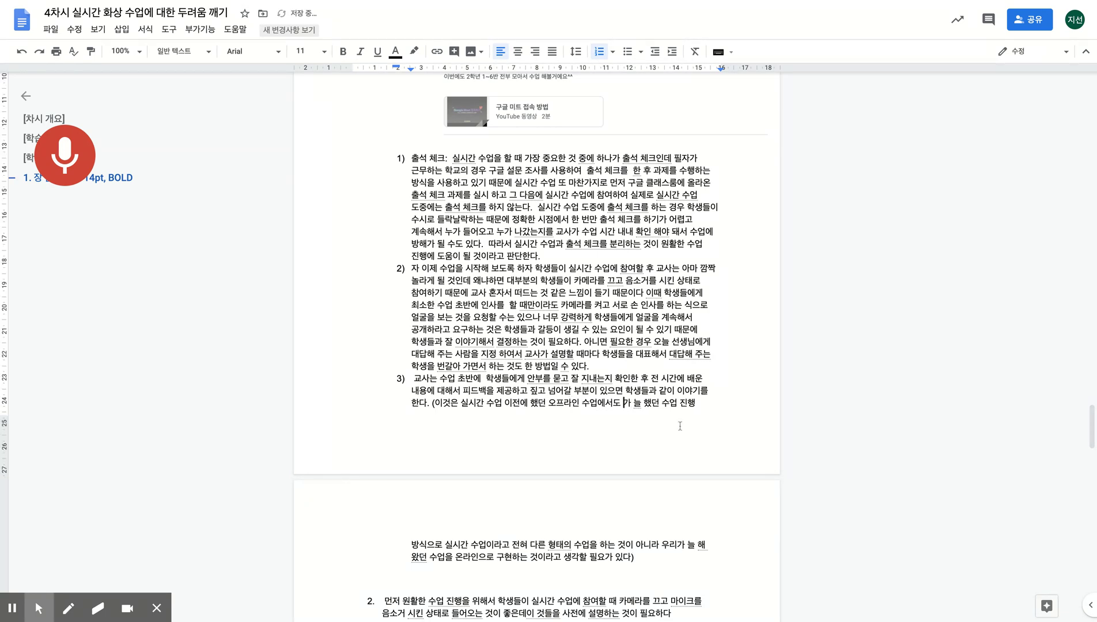
pyautogui.write('사')
pyautogui.click(676, 544)
pyautogui.press('BackSpace')
pyautogui.press('BackSpace')
pyautogui.write('교사')
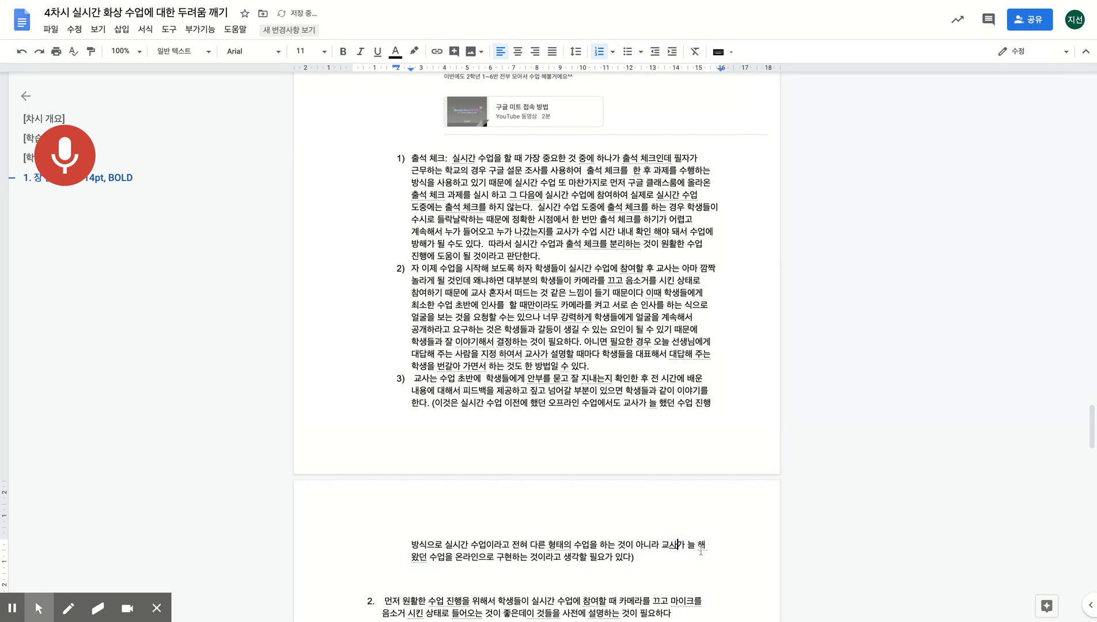
# - Dictate the continuation of item 3) on varied class formats with an English textbook example, fixing the spacing in "배울 내용에" and adding a final period
pyautogui.click(685, 560)
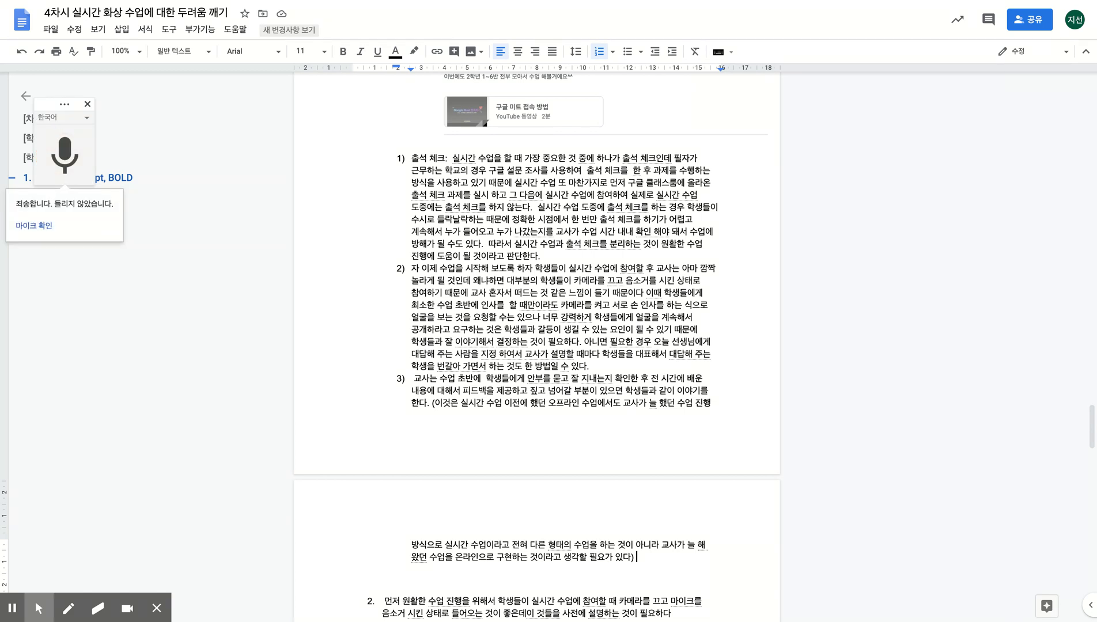
pyautogui.click(72, 157)
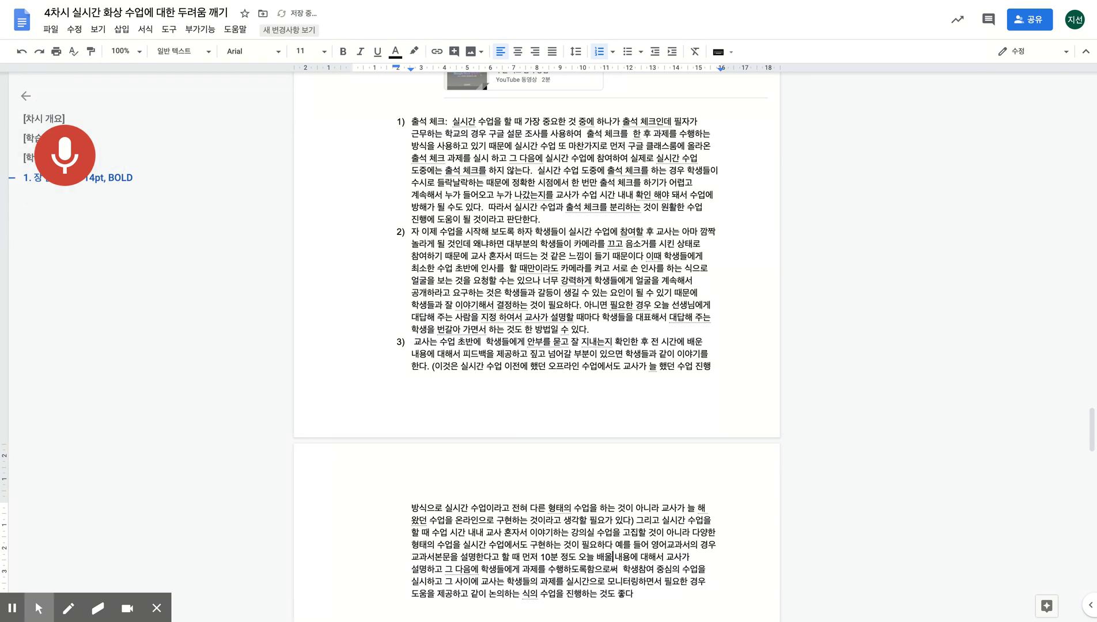
pyautogui.click(614, 545)
pyautogui.click(616, 594)
pyautogui.scroll(-3, 655, 440)
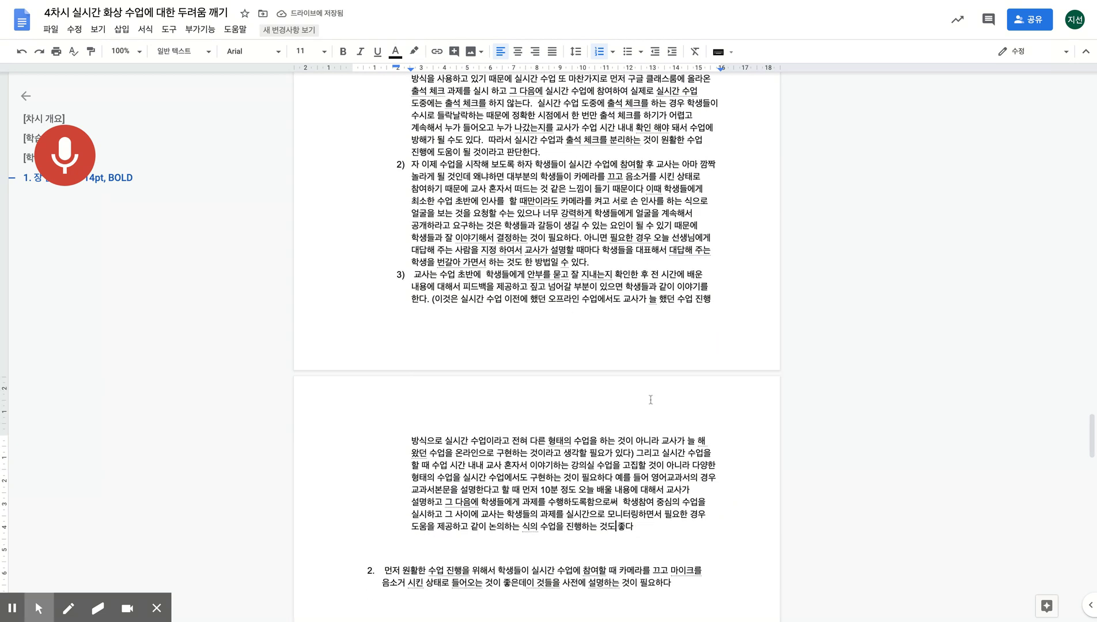
pyautogui.click(657, 434)
pyautogui.write('.')
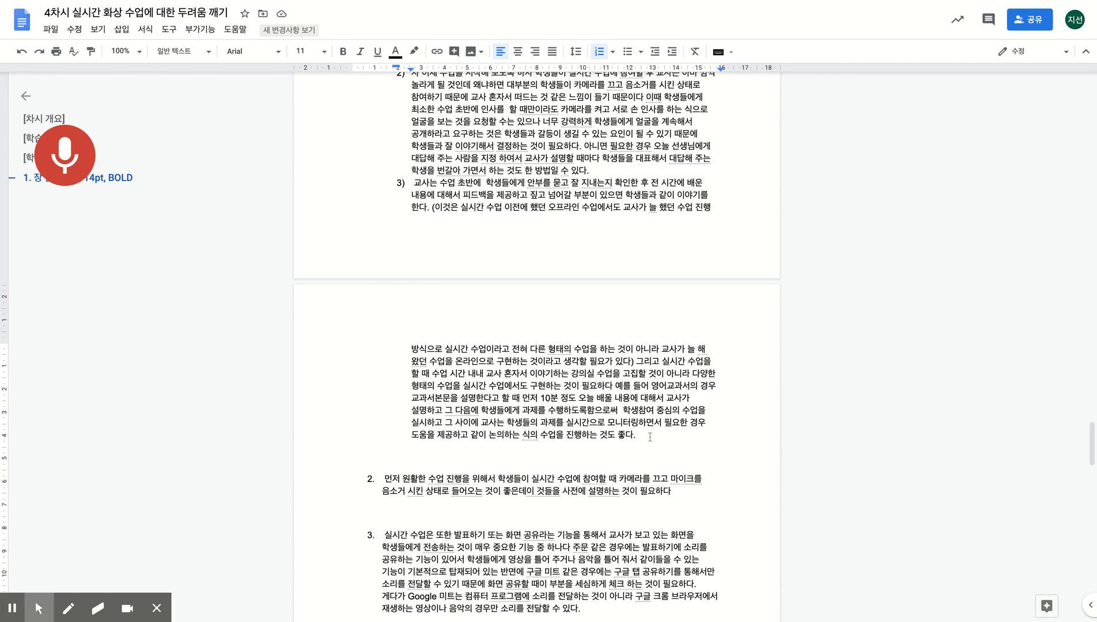
pyautogui.scroll(15, 650, 437)
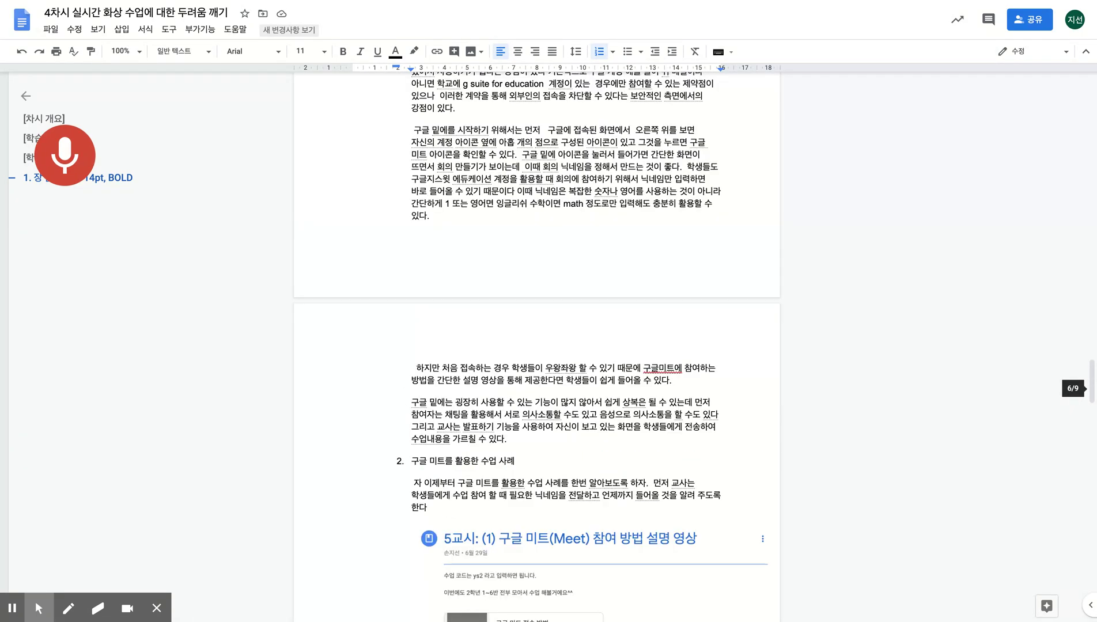
pyautogui.scroll(-5, 650, 437)
pyautogui.scroll(-7, 652, 410)
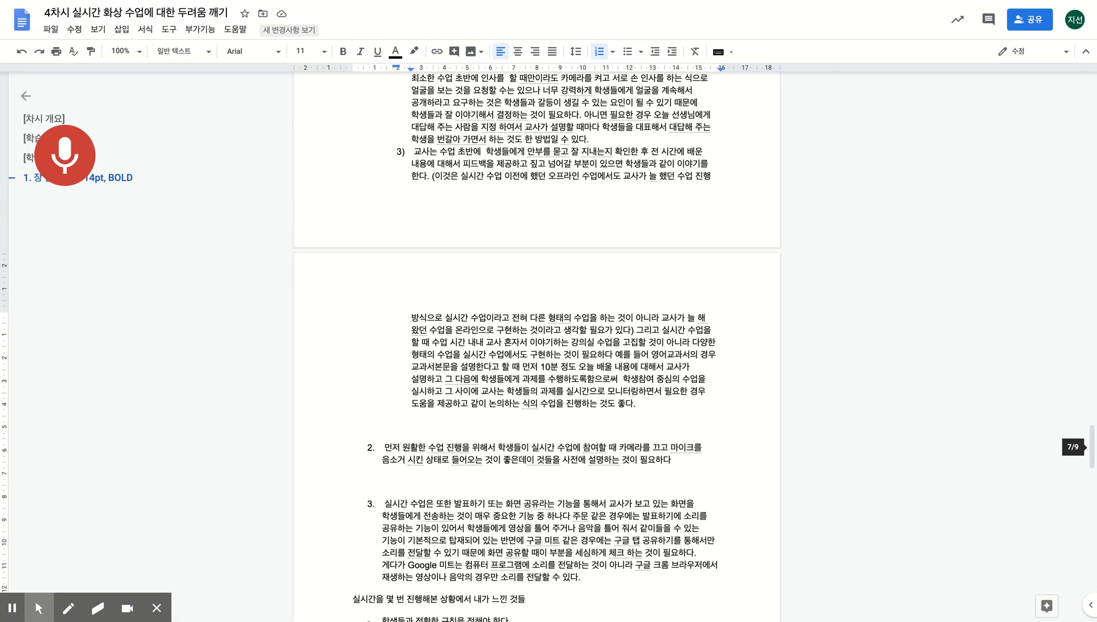